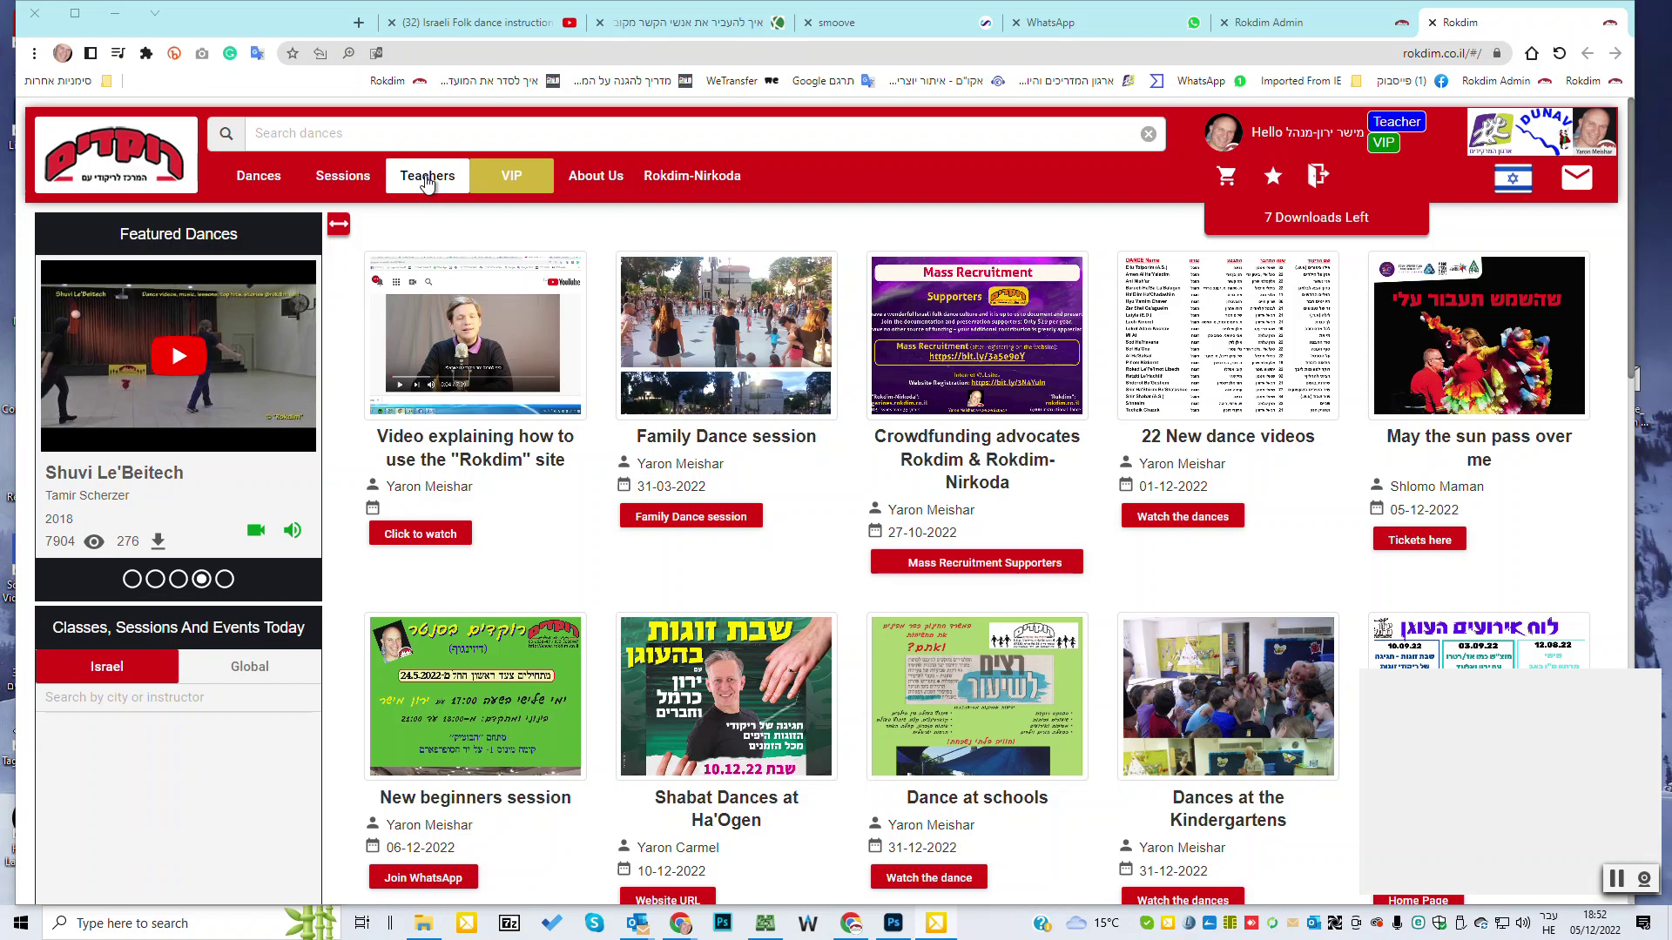
# Step: Open the Teachers directory from the Rokdim home page navigation
pyautogui.click(425, 178)
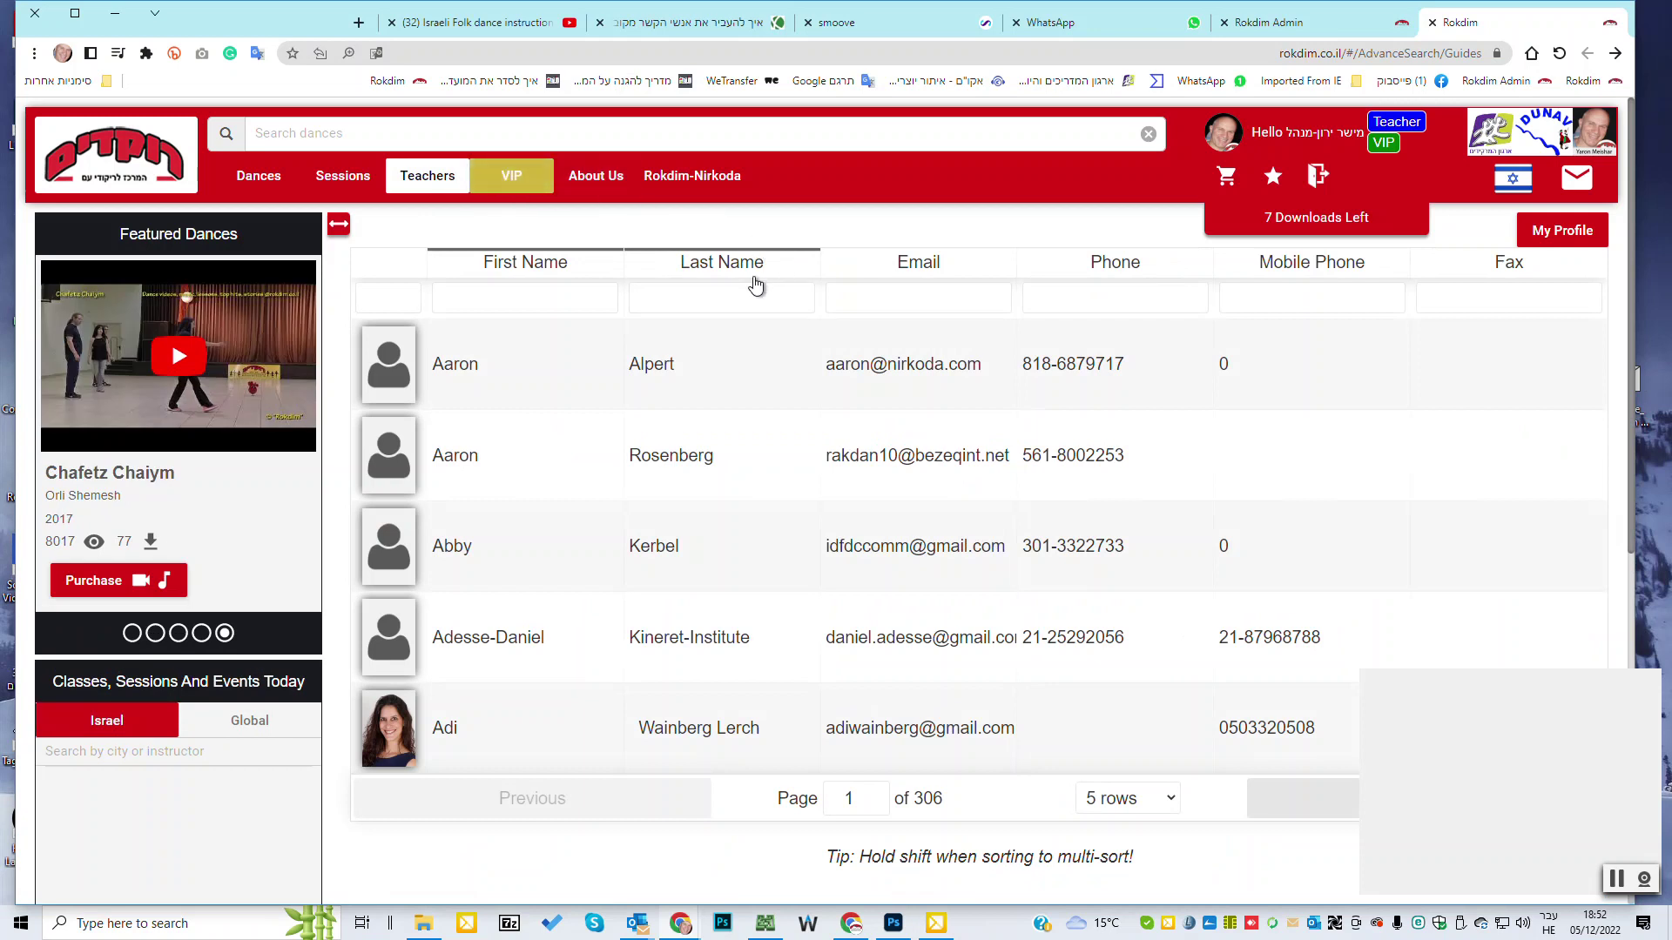
# Step: Filter the teacher list by the teacher's last name and open the single matching profile
pyautogui.click(724, 292)
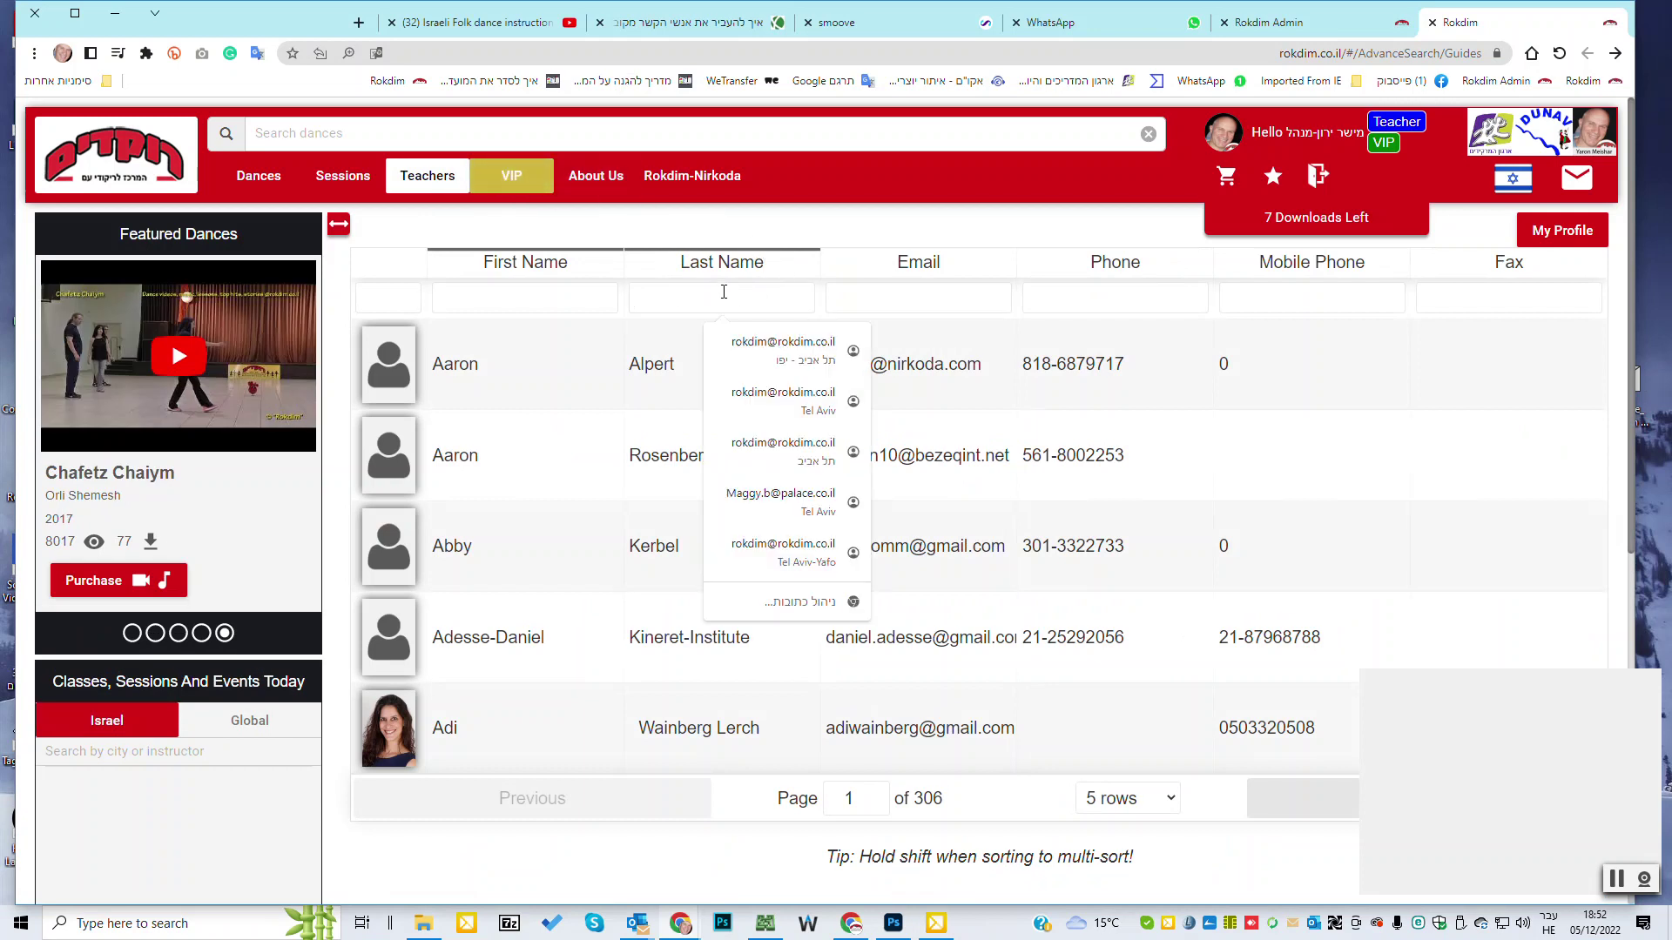
pyautogui.write('ME')
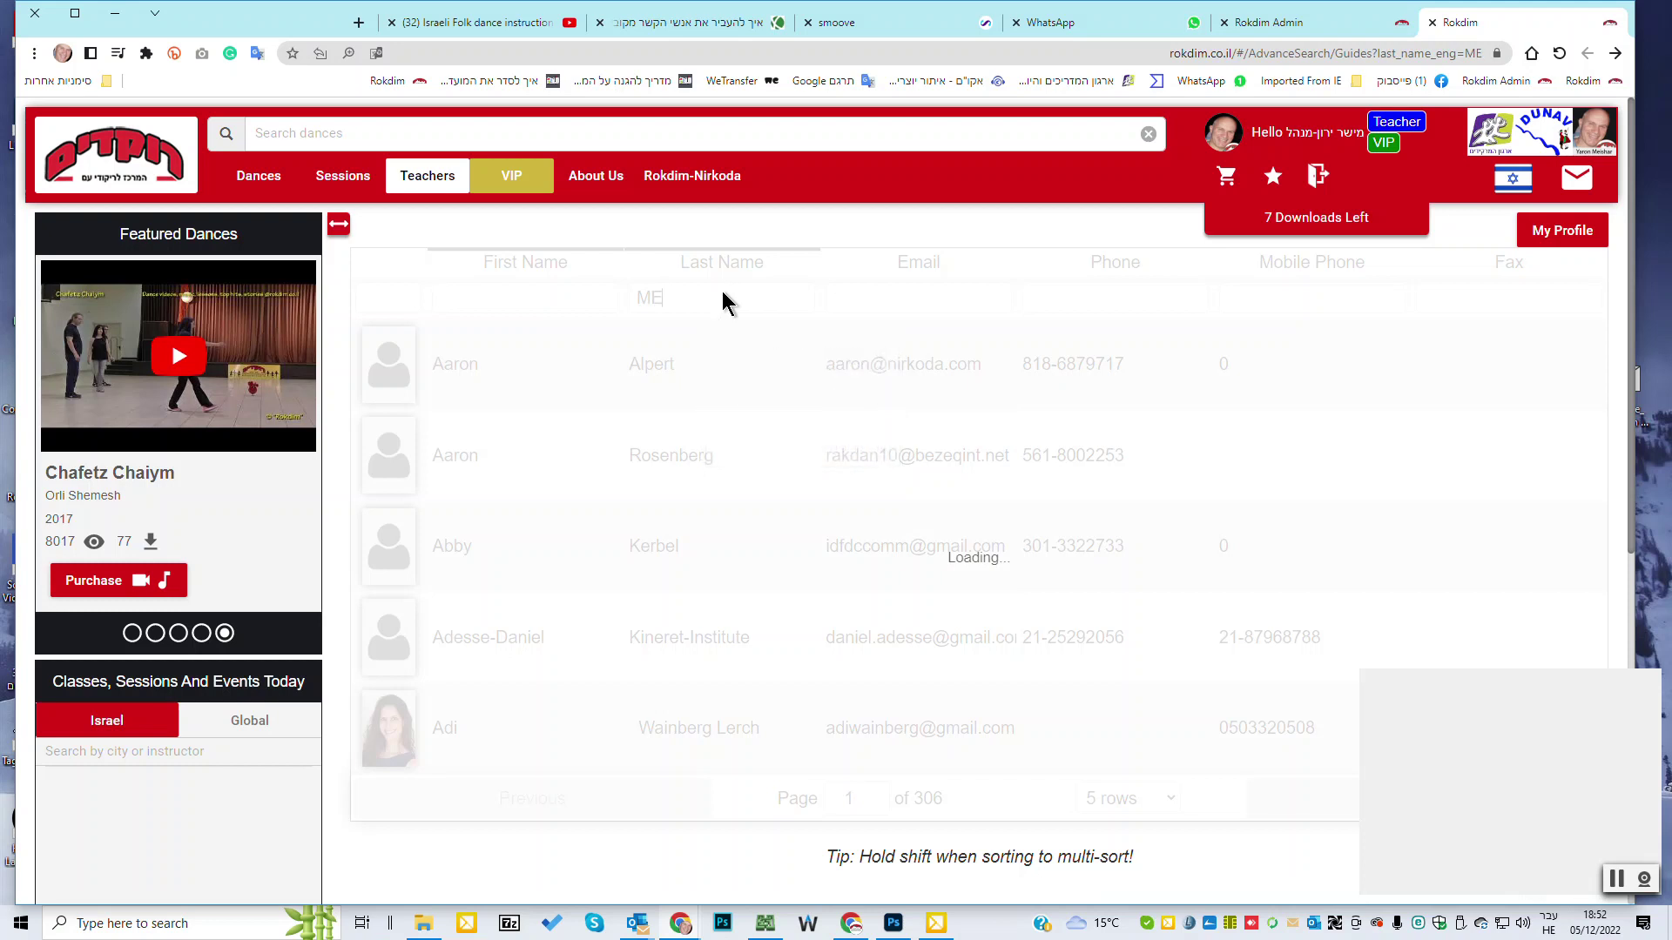
pyautogui.write('ISHAR')
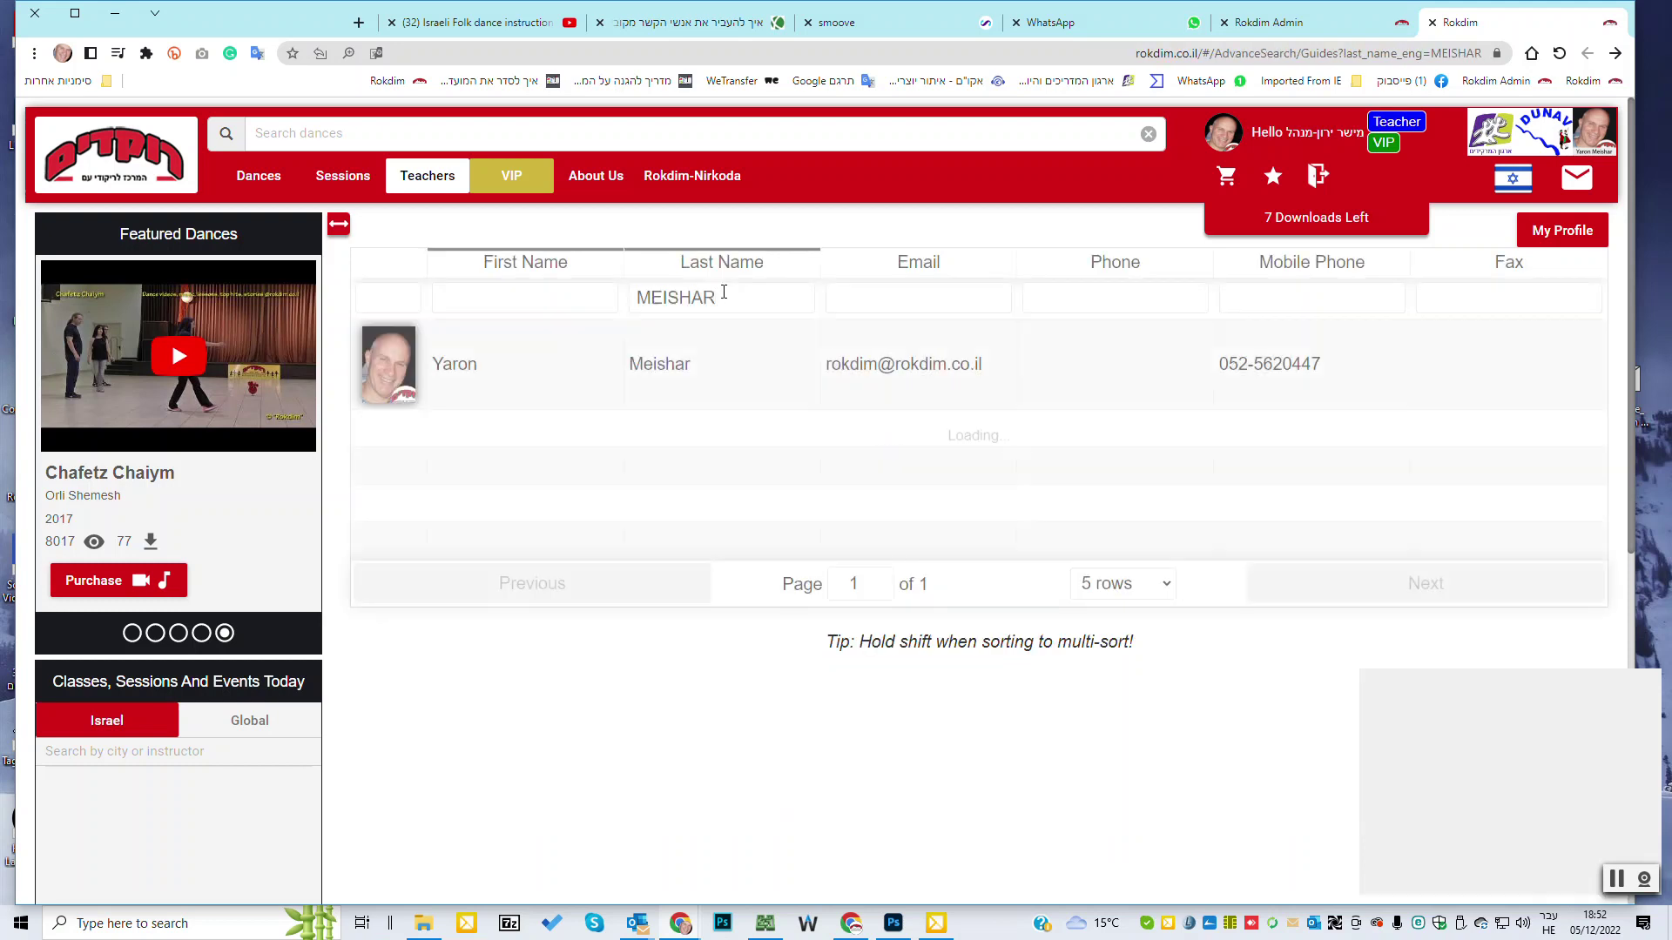
pyautogui.click(655, 364)
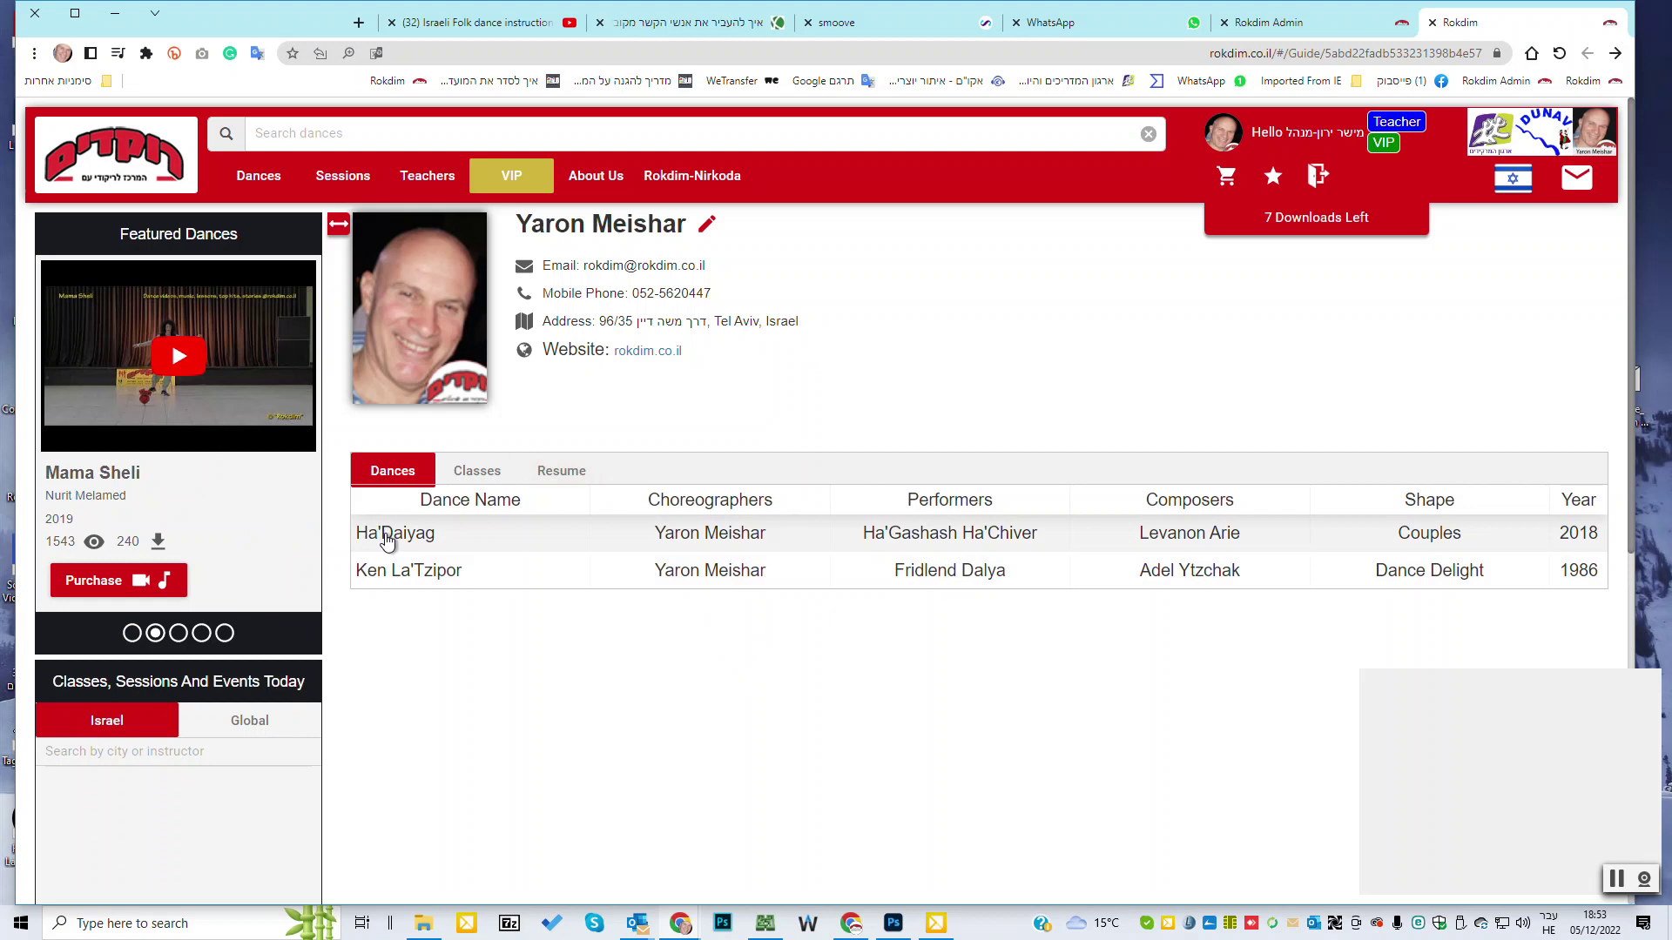
# Step: Review the teacher's Thursday class in Holon (price 35), then read through the resume biography
pyautogui.click(479, 471)
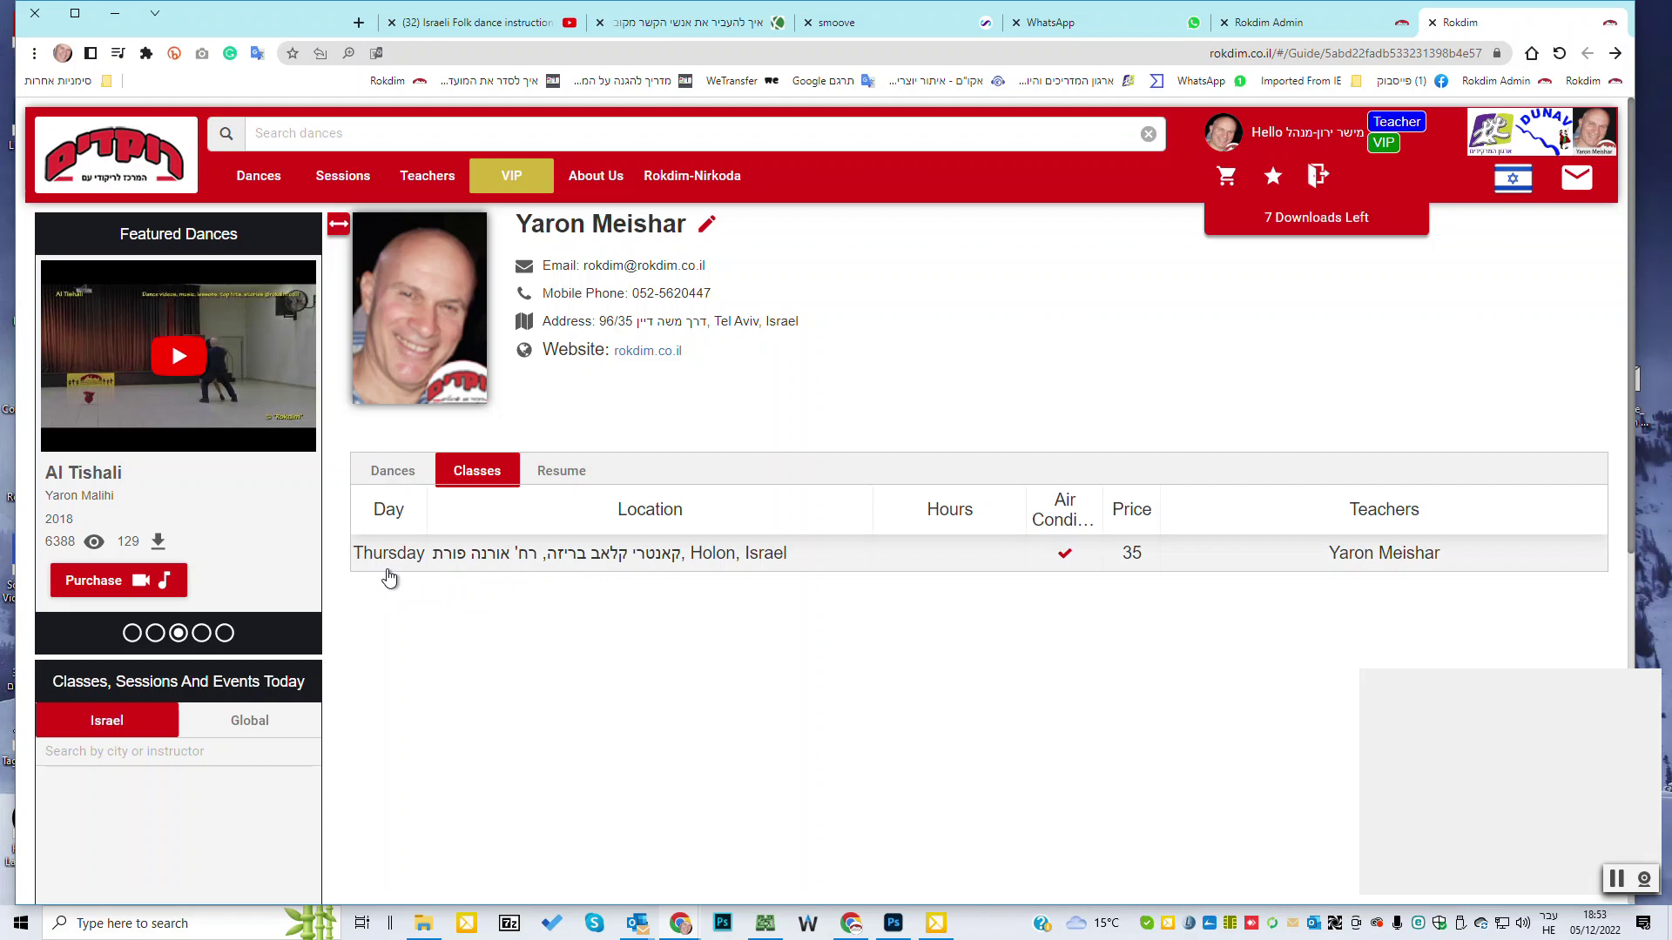
pyautogui.click(552, 482)
pyautogui.scroll(-1, 841, 529)
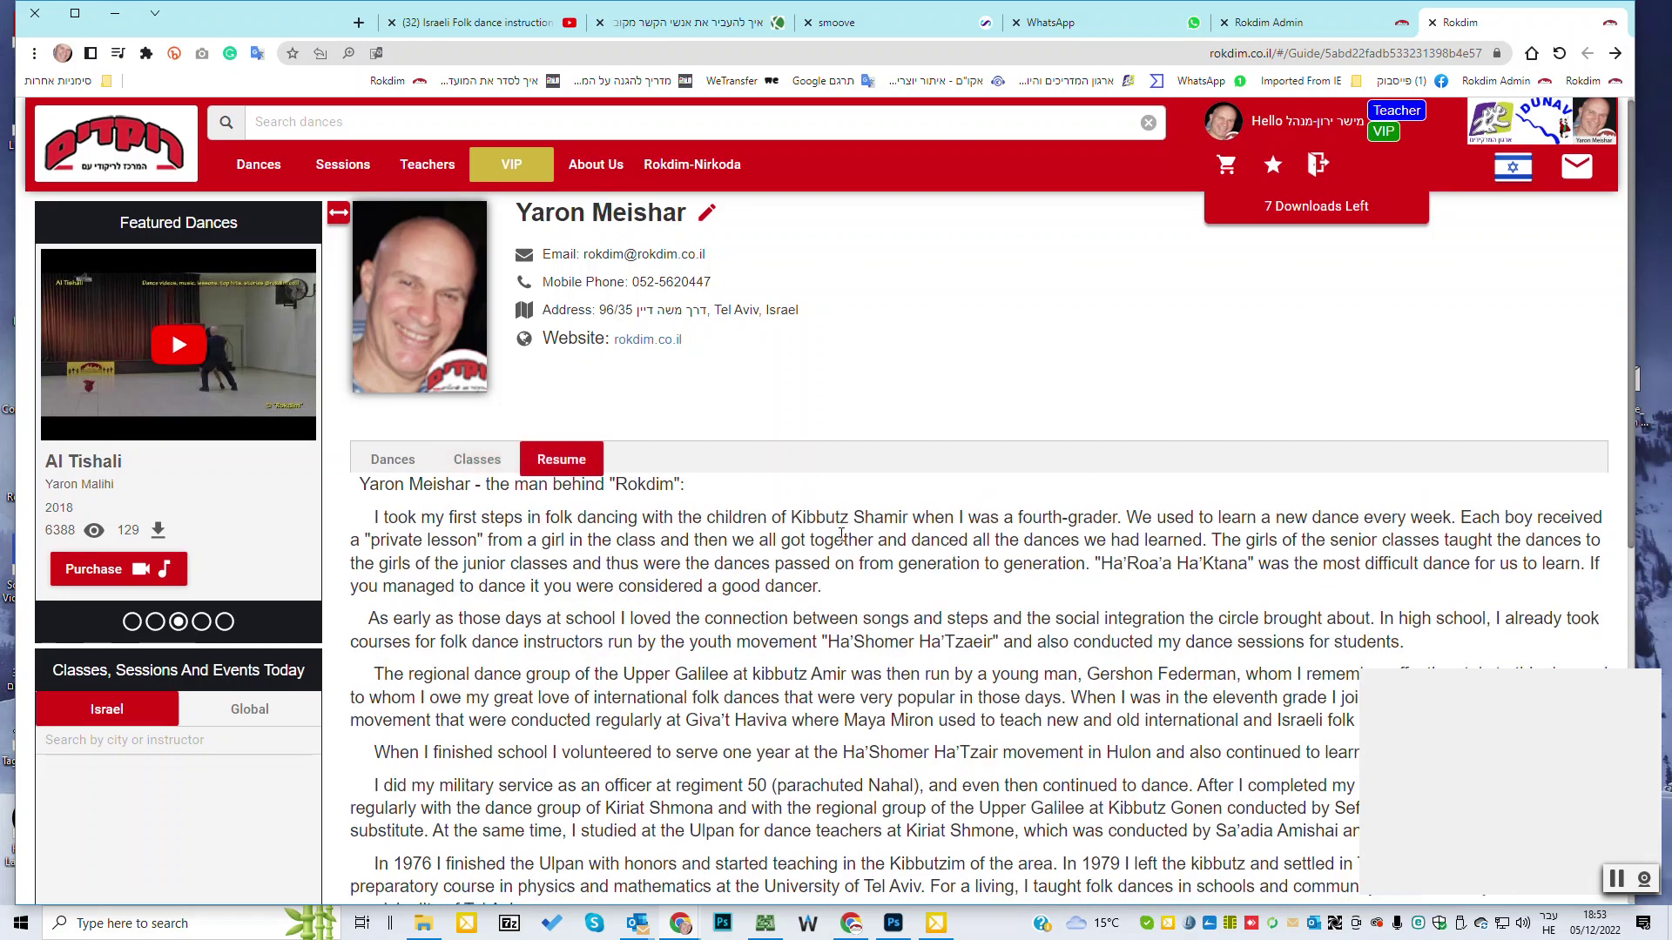
pyautogui.scroll(-3, 841, 533)
pyautogui.scroll(1, 841, 533)
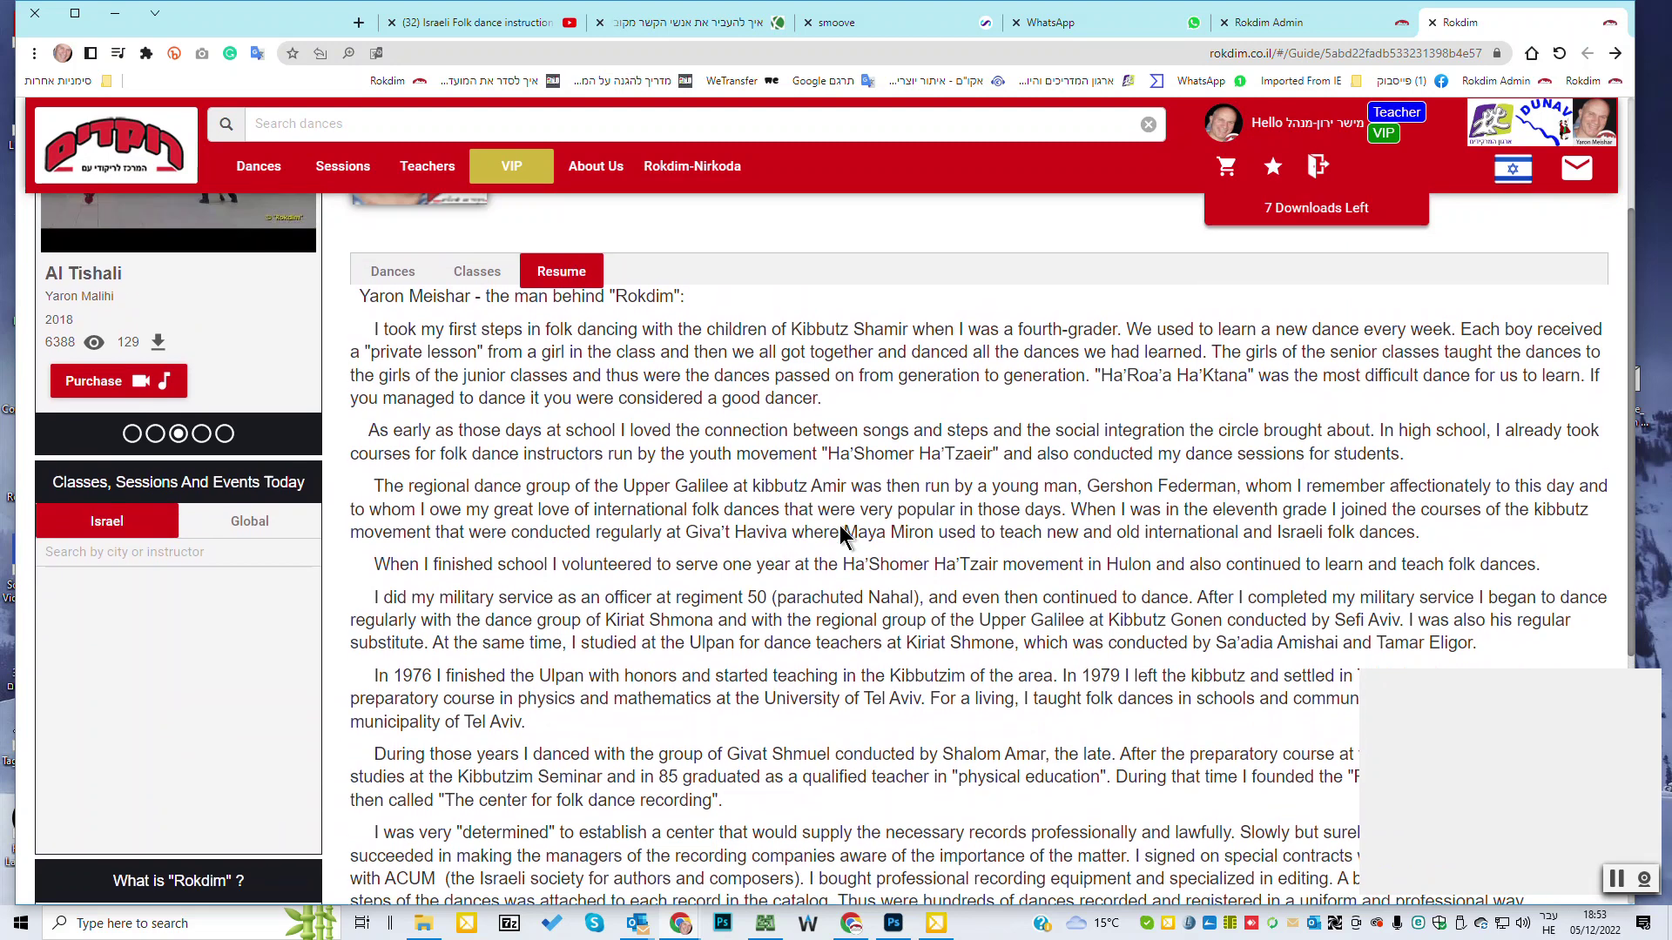
pyautogui.scroll(2, 841, 533)
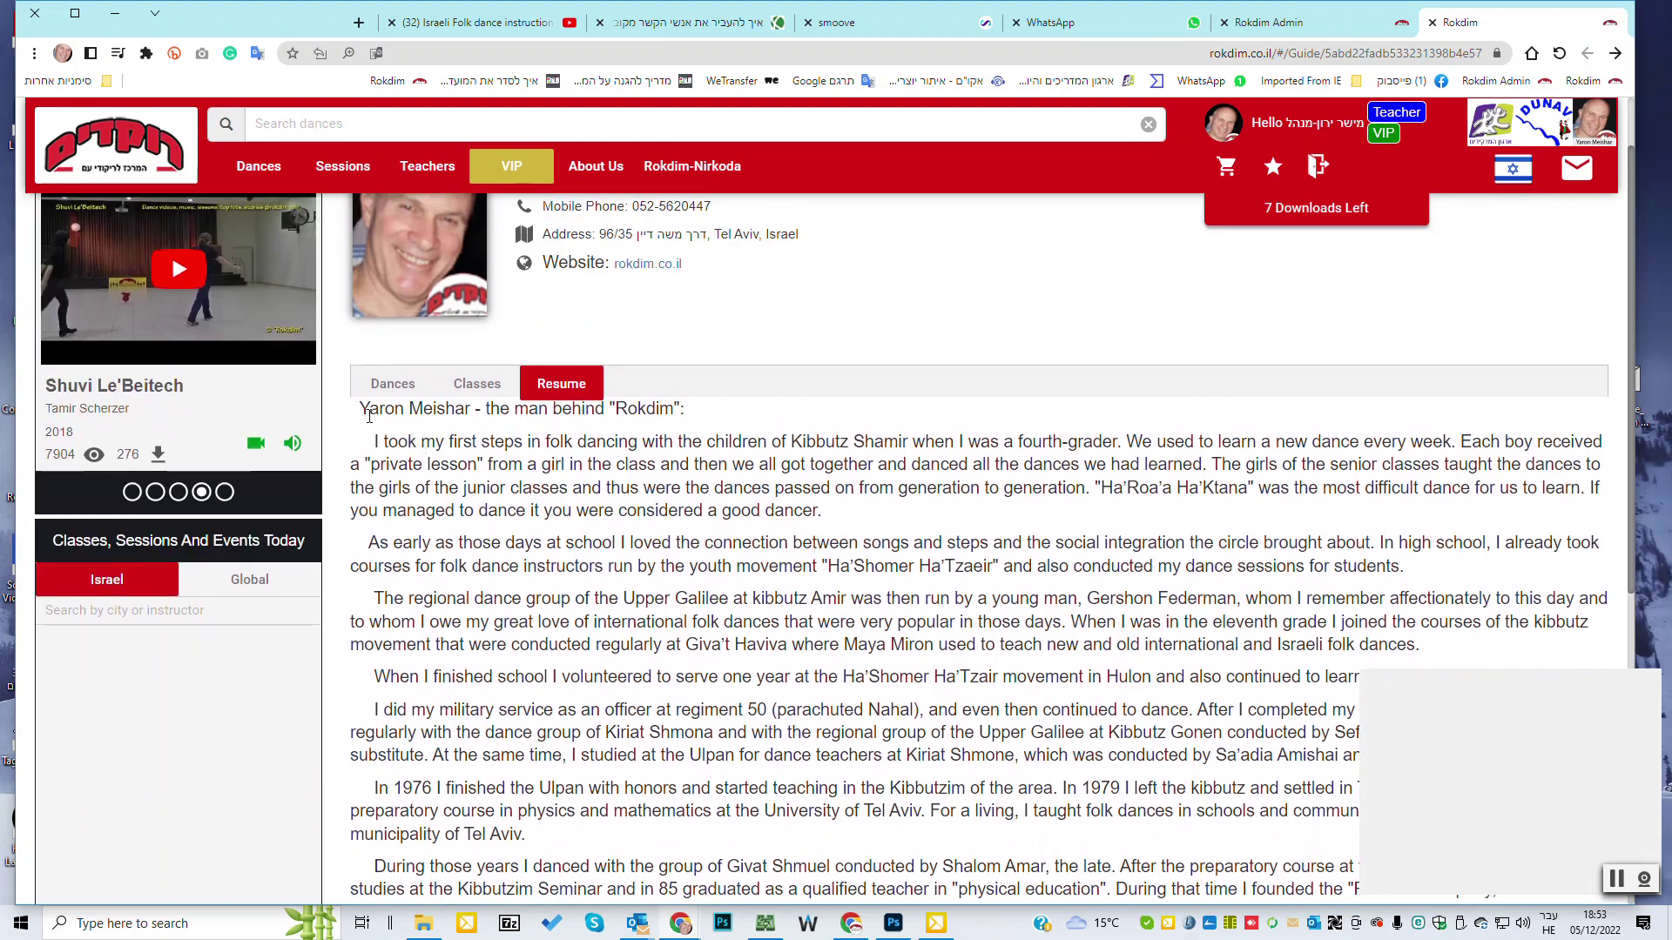
pyautogui.scroll(-10, 576, 566)
pyautogui.scroll(8, 609, 557)
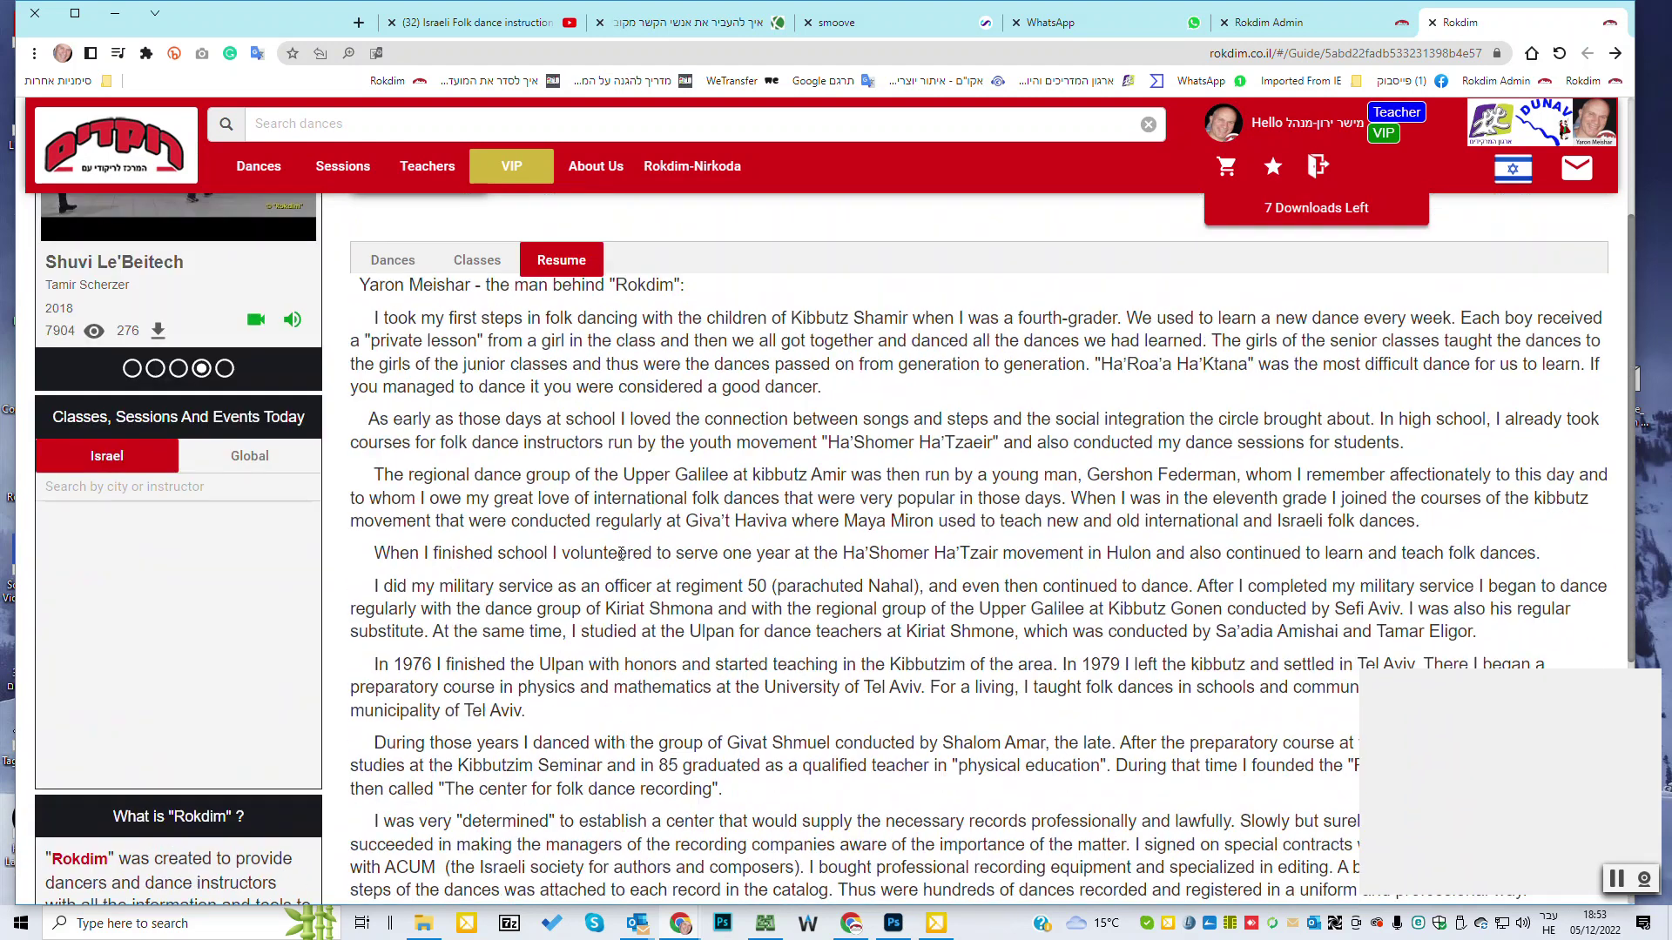
pyautogui.scroll(3, 621, 554)
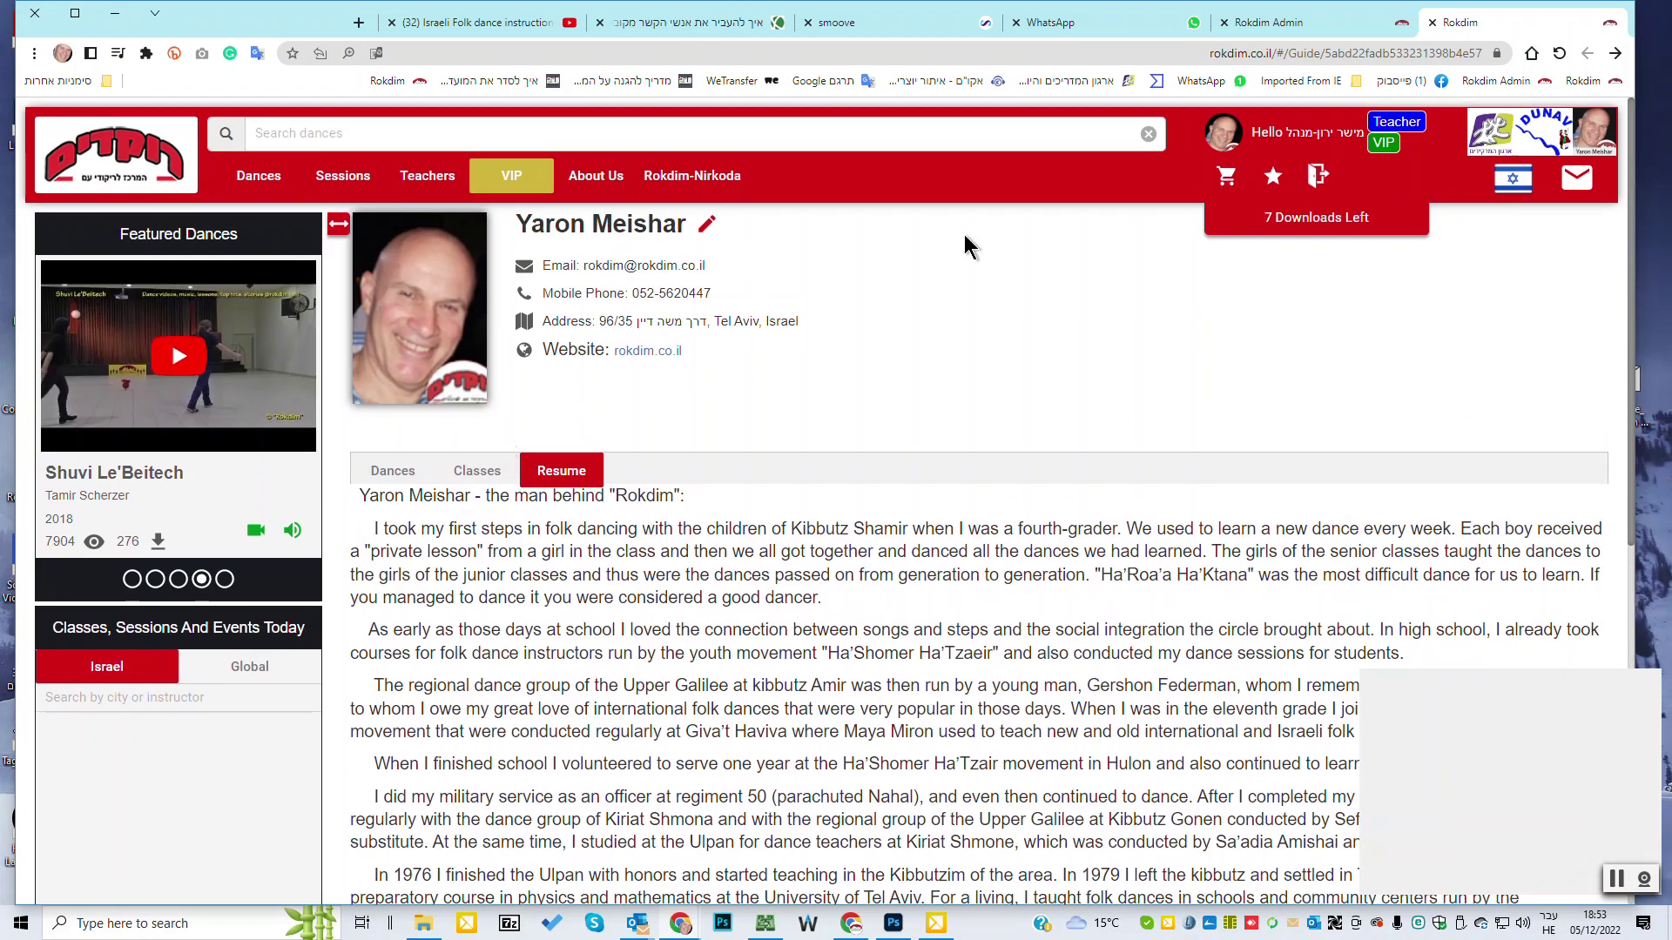
pyautogui.click(1508, 181)
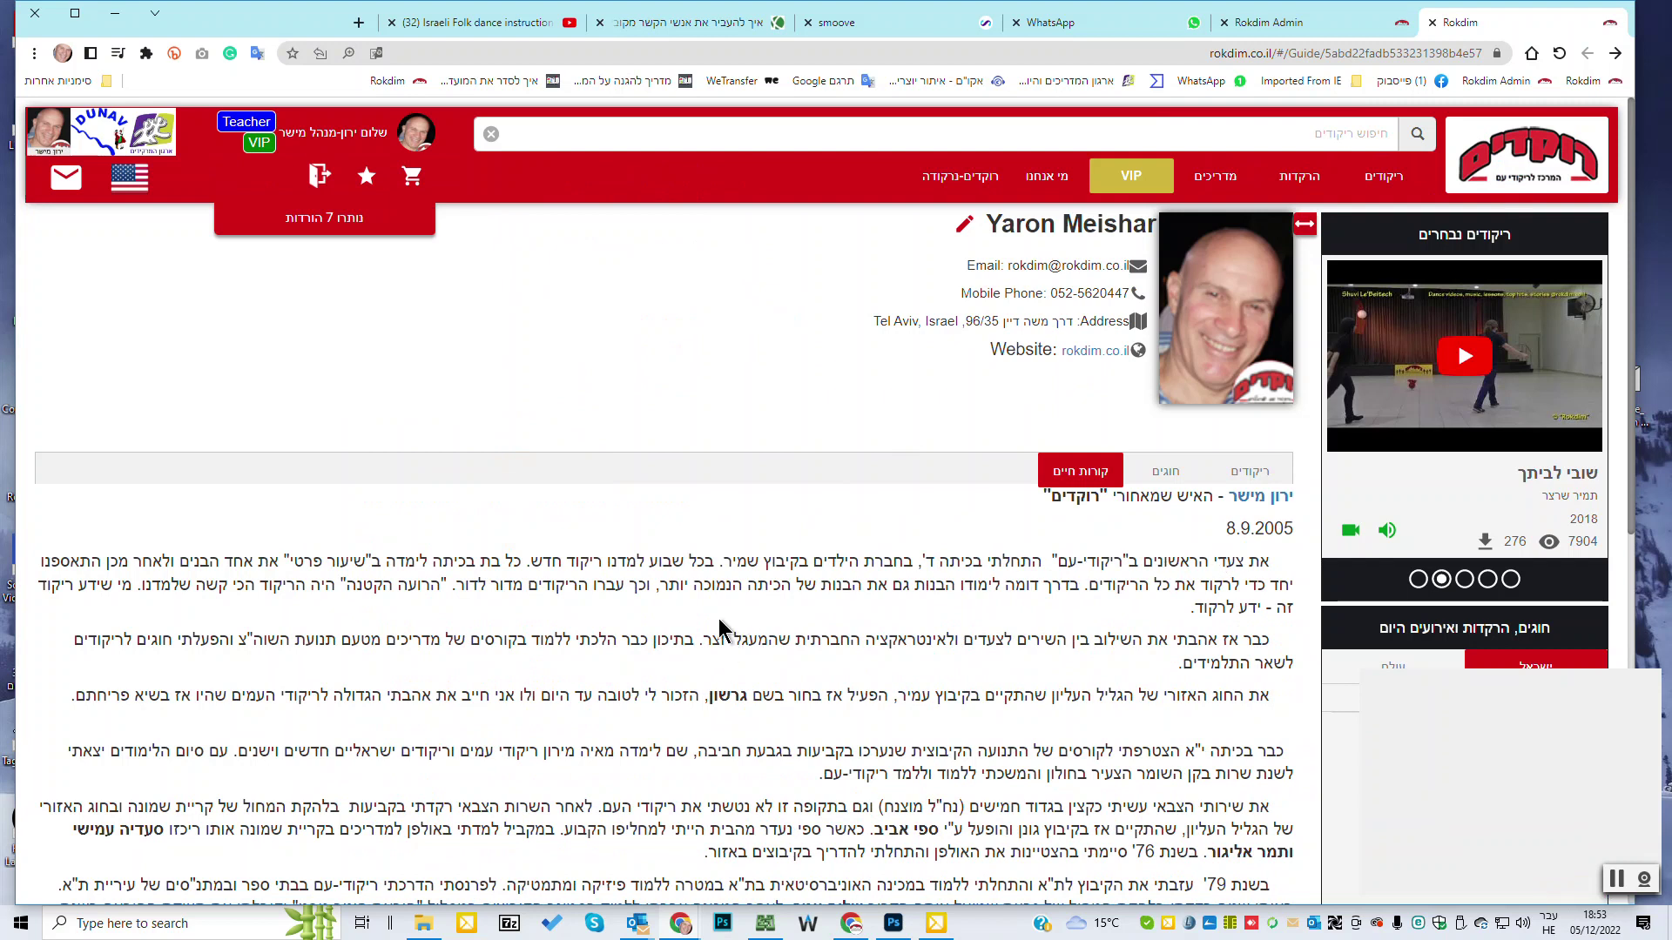
pyautogui.click(132, 179)
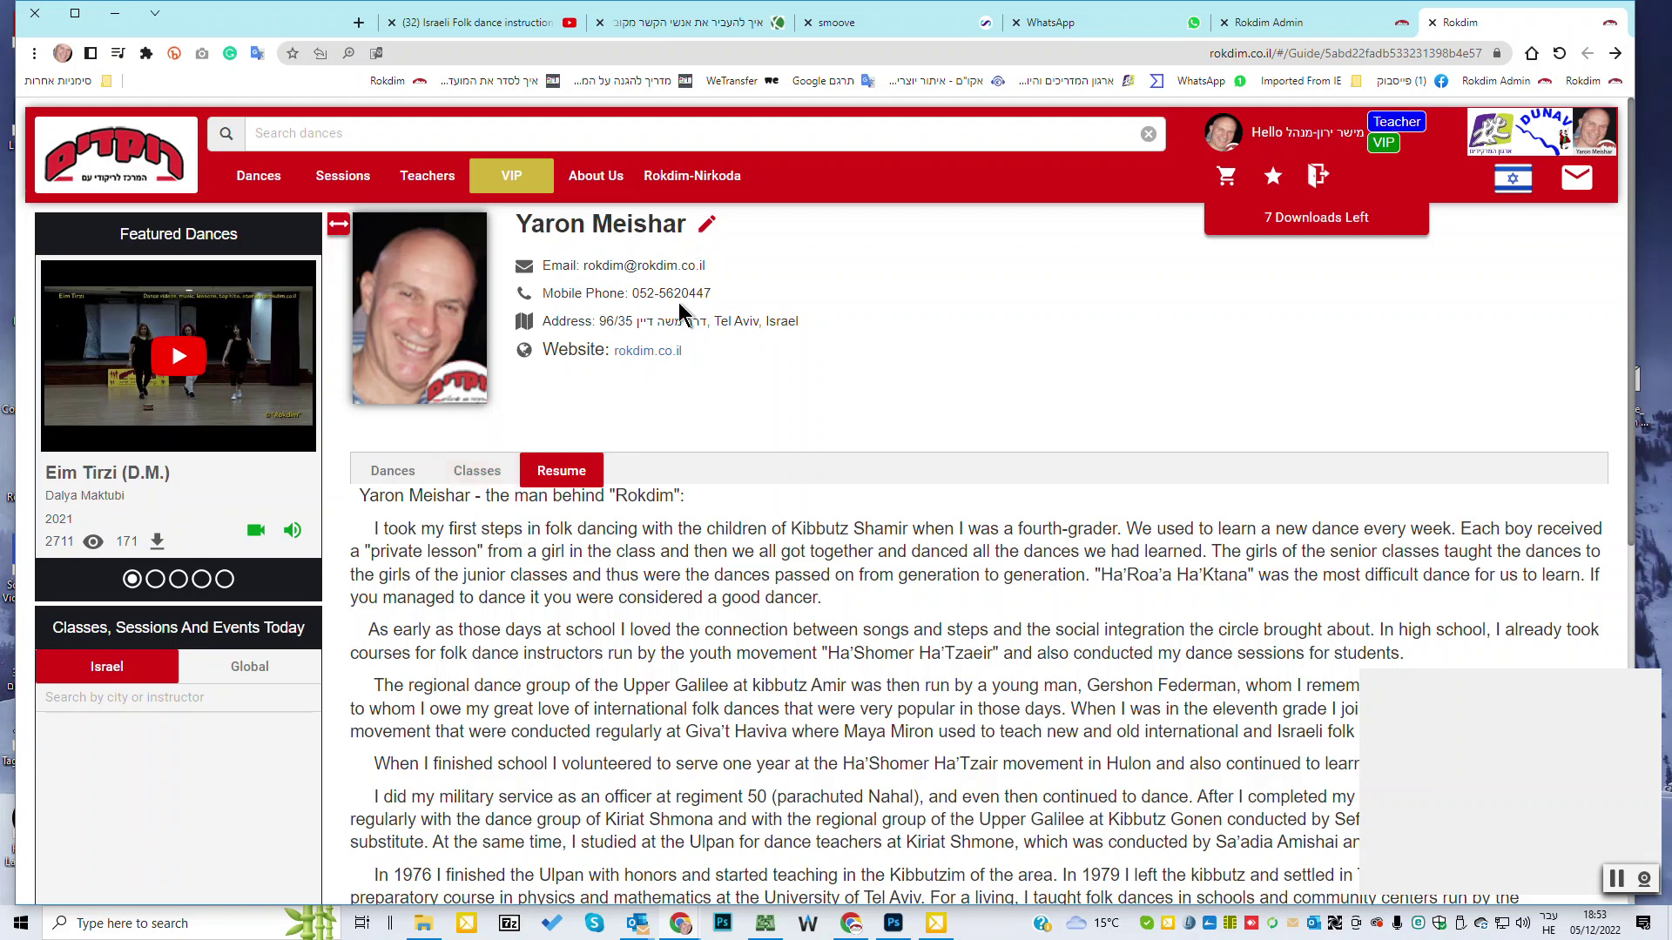
pyautogui.click(707, 224)
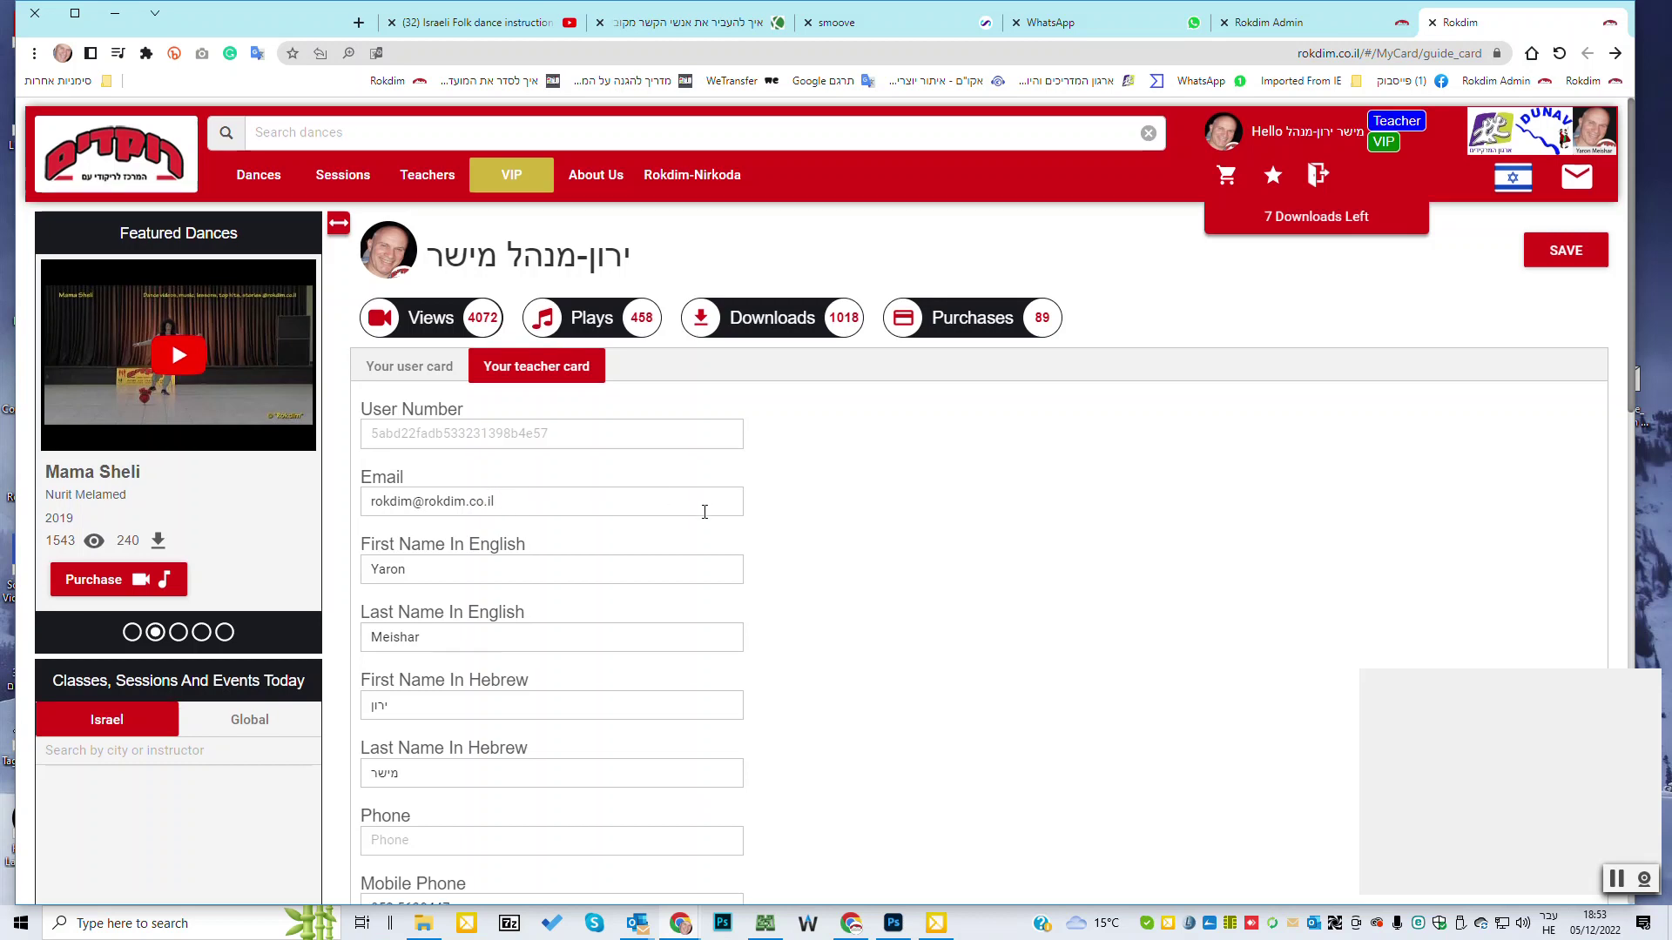
# Step: Go over the English first and last name and the Hebrew first name entries on the teacher card
pyautogui.scroll(-1, 703, 510)
pyautogui.scroll(-1, 712, 512)
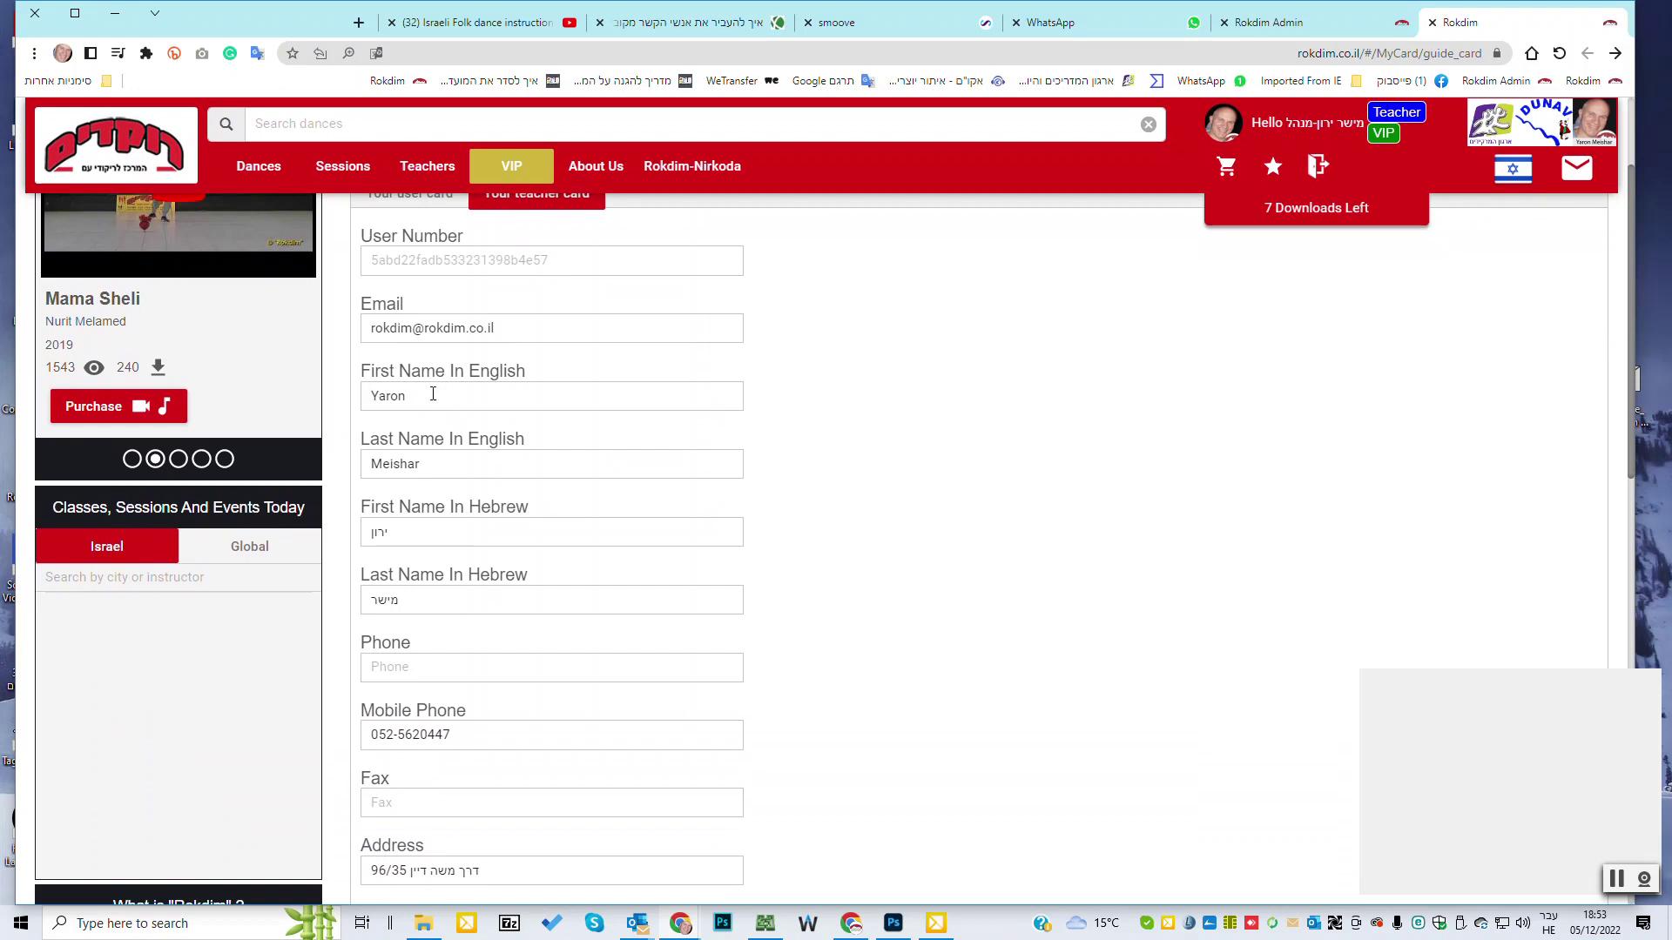
pyautogui.click(405, 395)
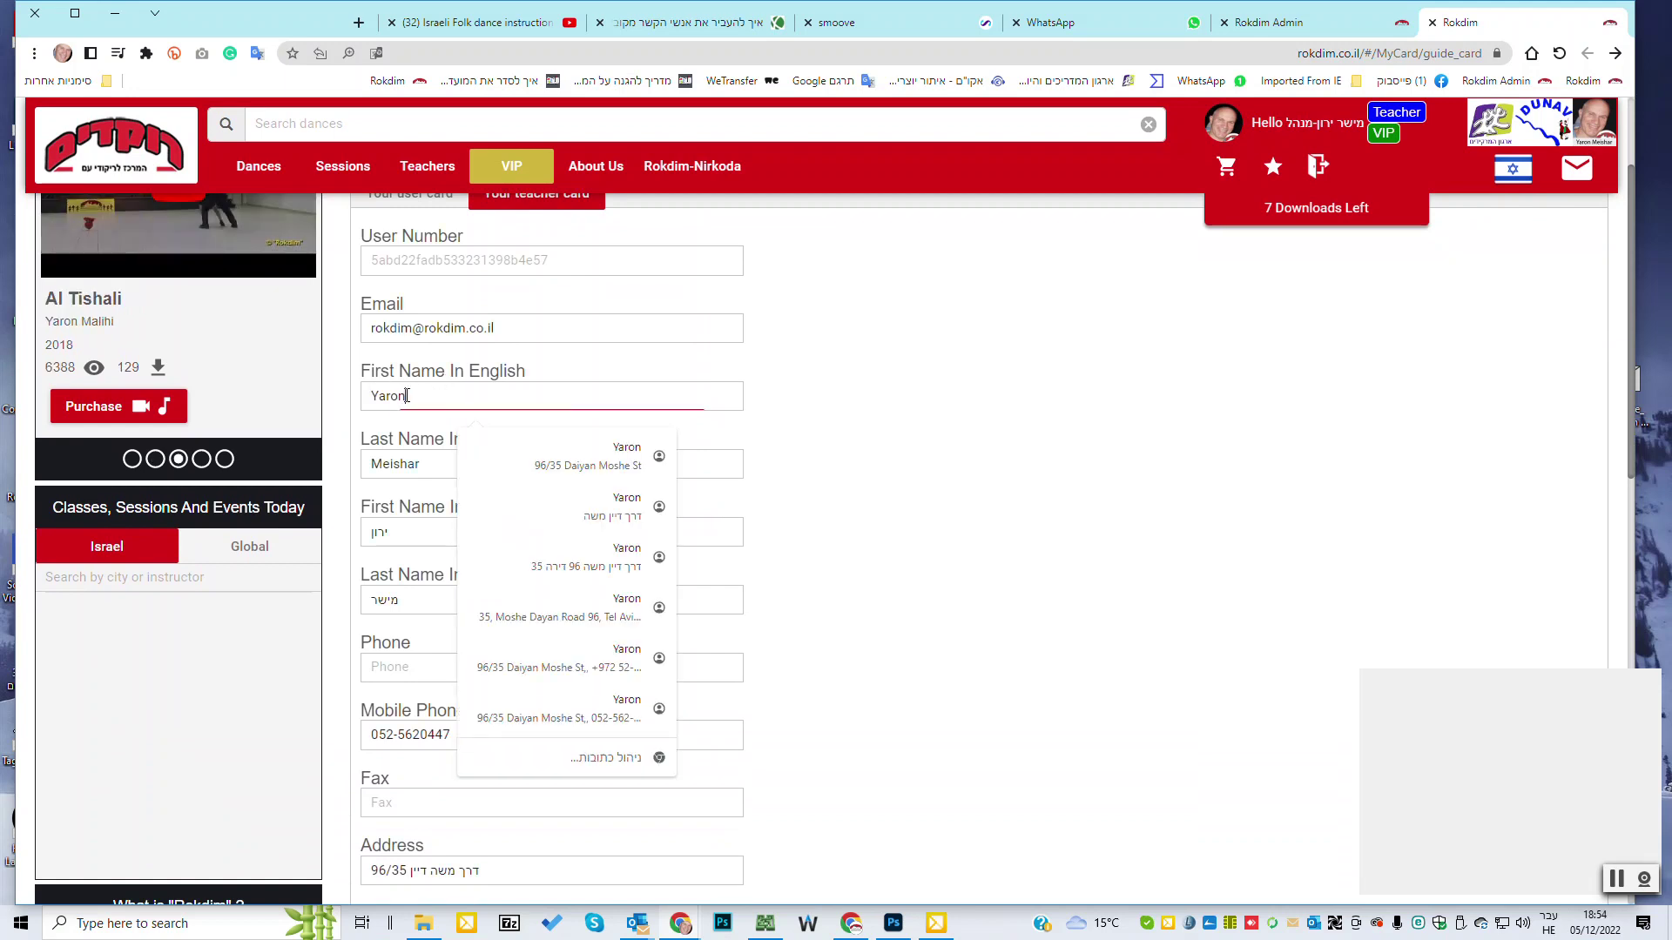
pyautogui.click(417, 464)
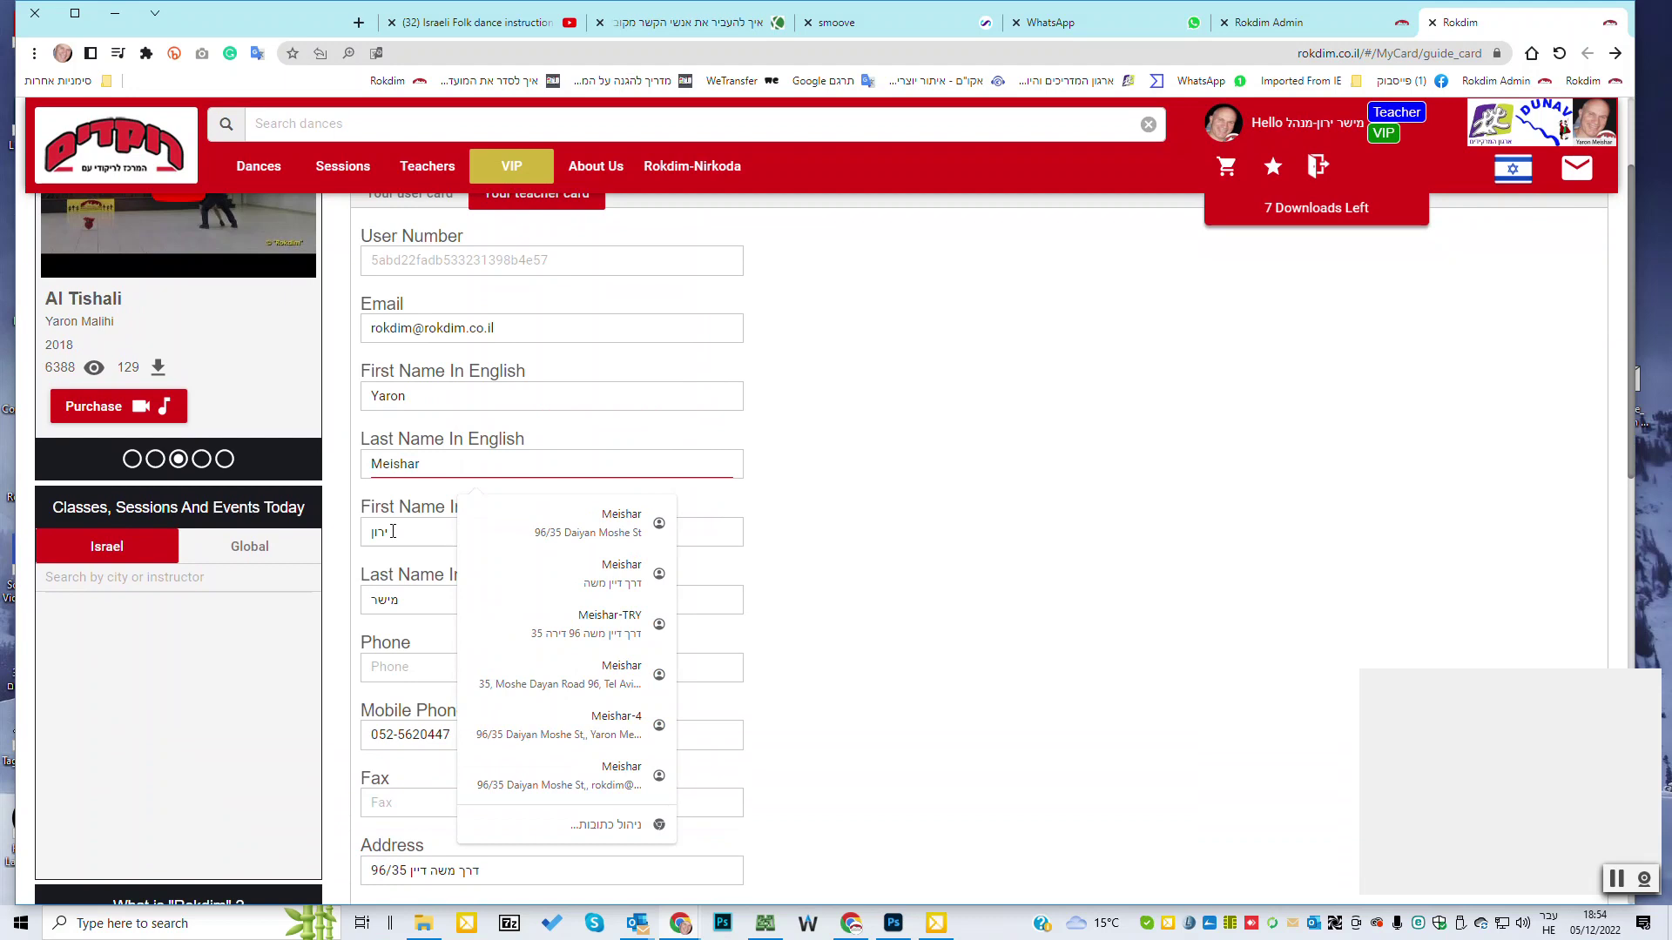
pyautogui.click(393, 532)
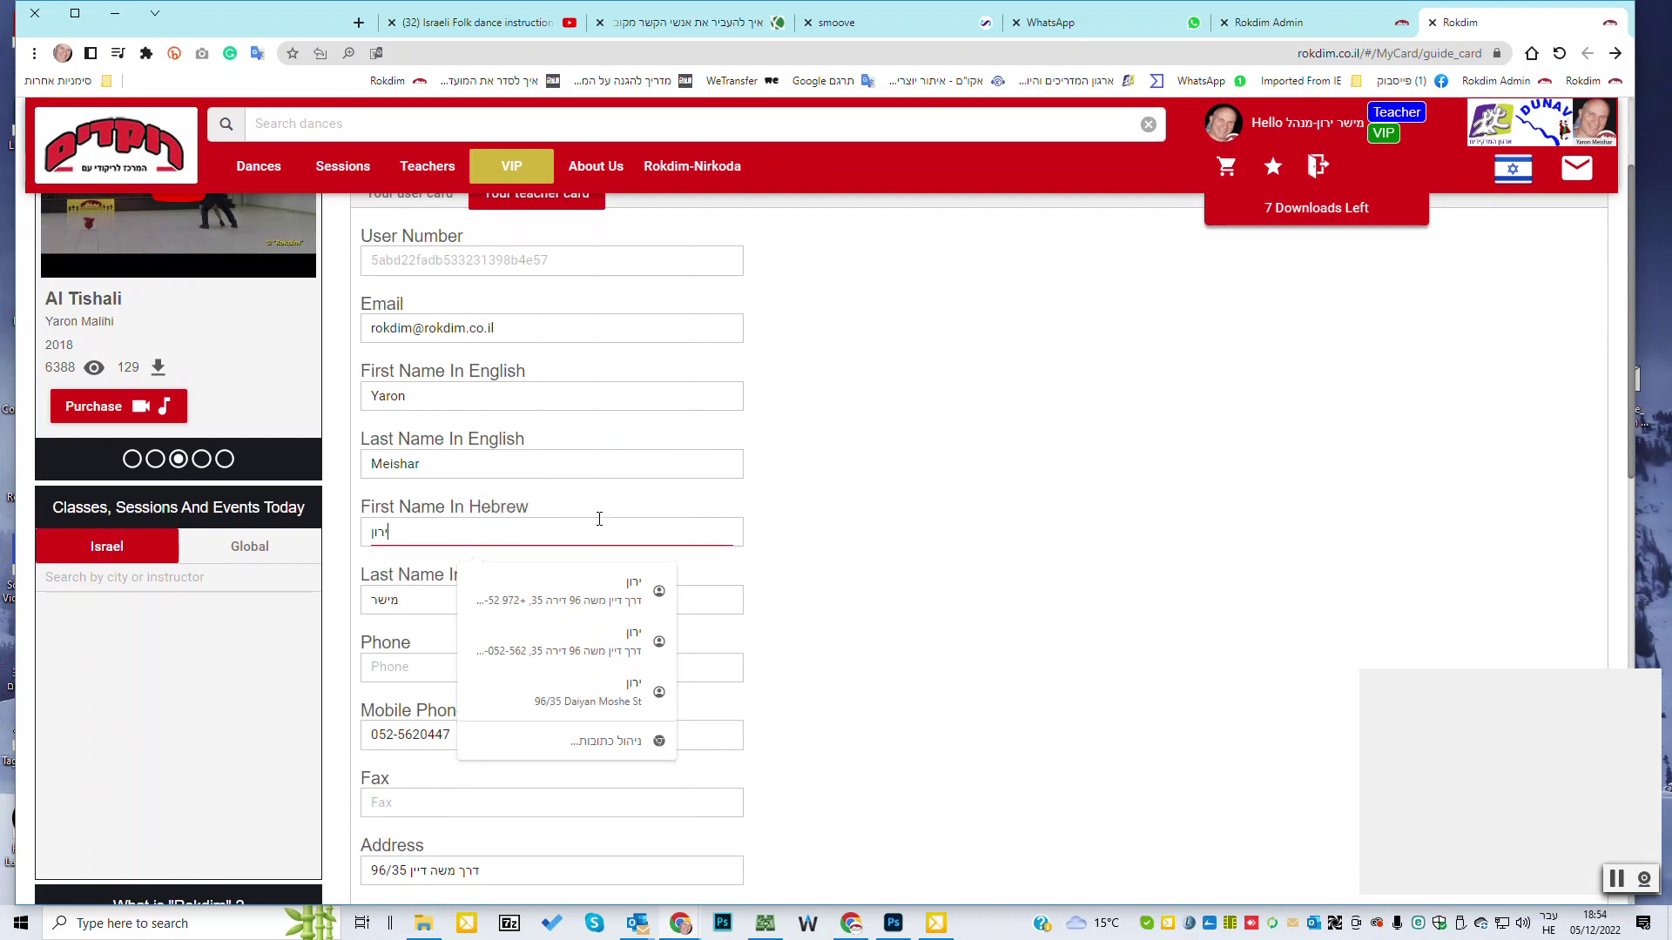
pyautogui.scroll(-2, 907, 496)
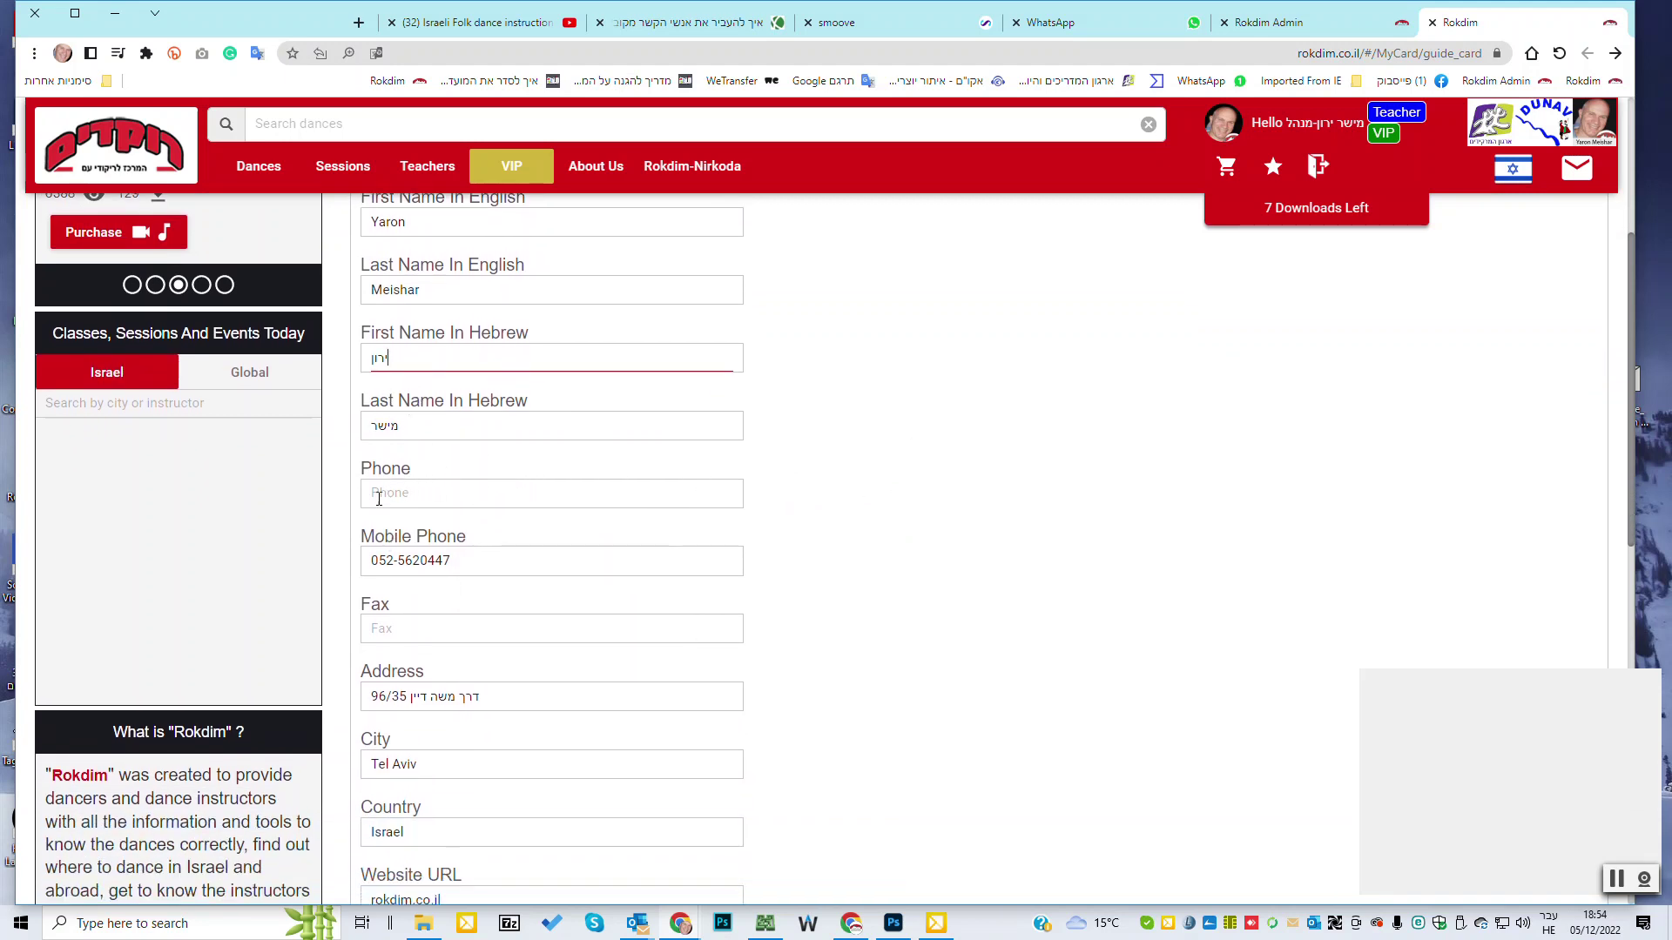
pyautogui.scroll(1, 383, 531)
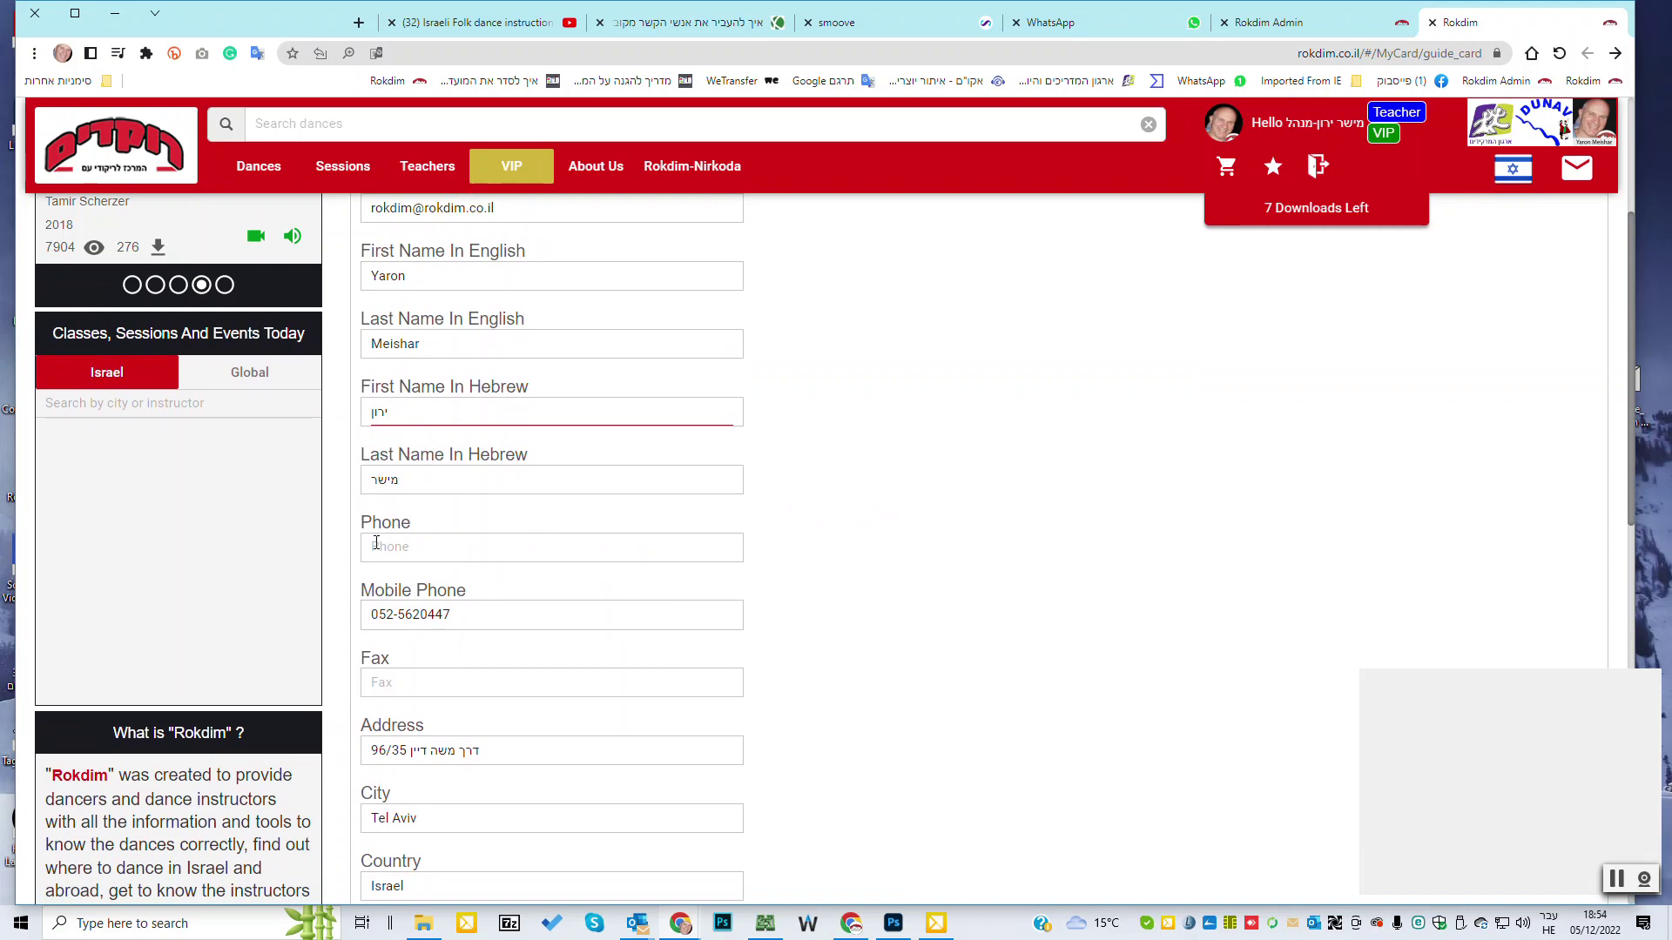
# Step: Go over the mobile phone, address and city entries, with Tel Aviv as the city
pyautogui.click(453, 614)
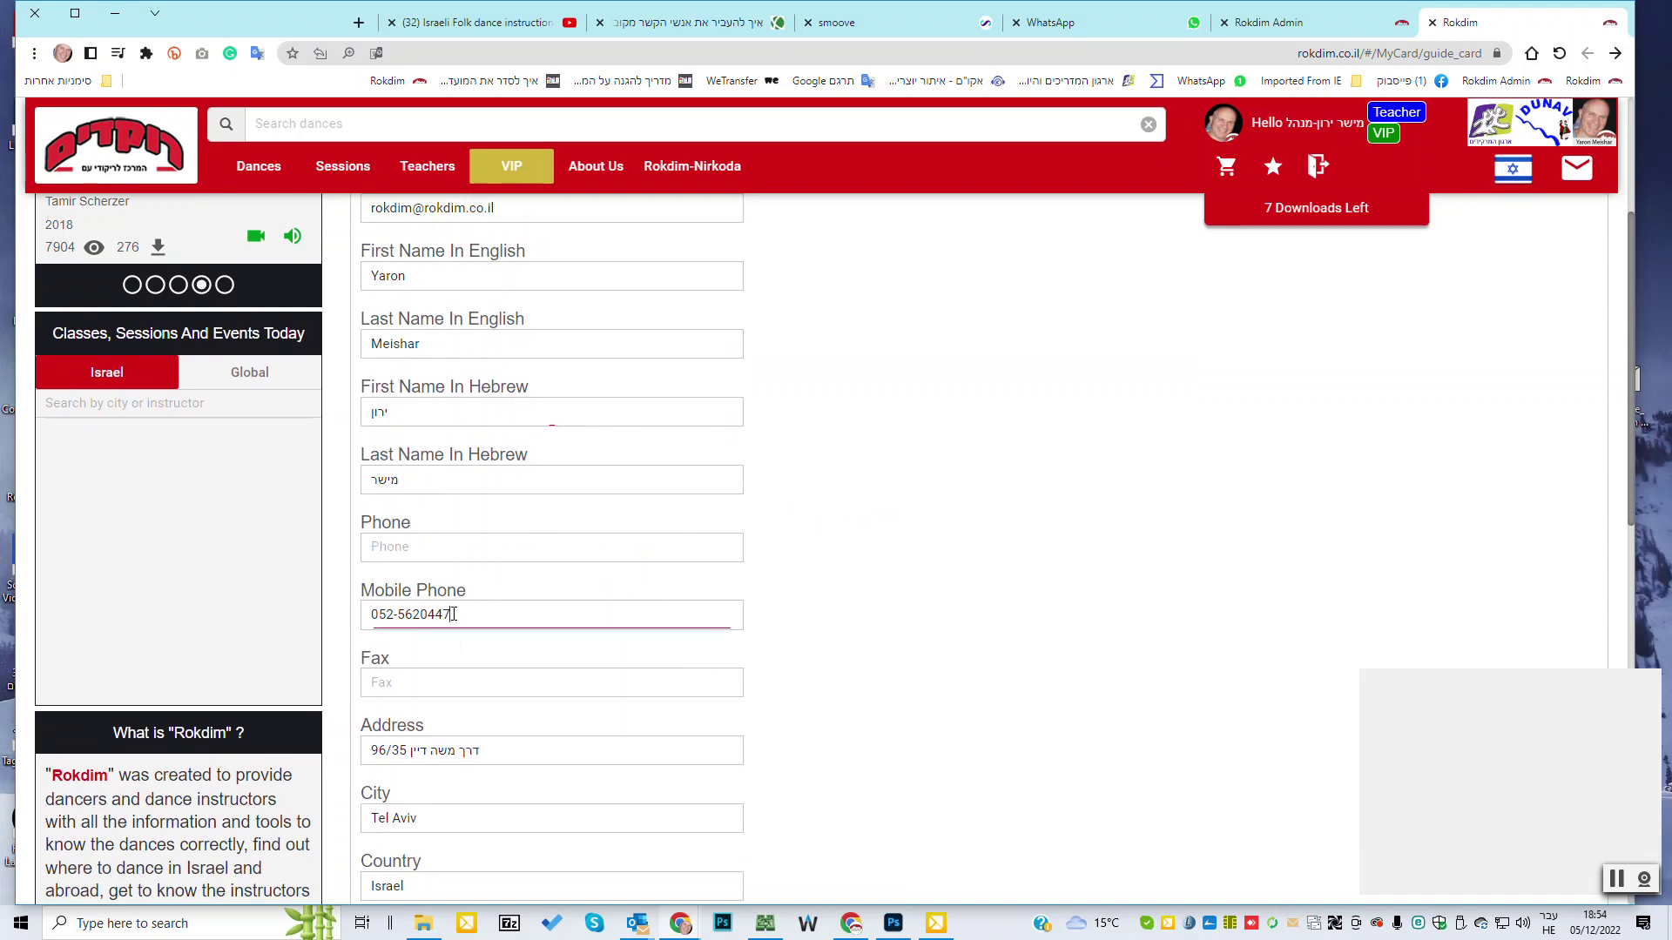
pyautogui.scroll(-2, 466, 610)
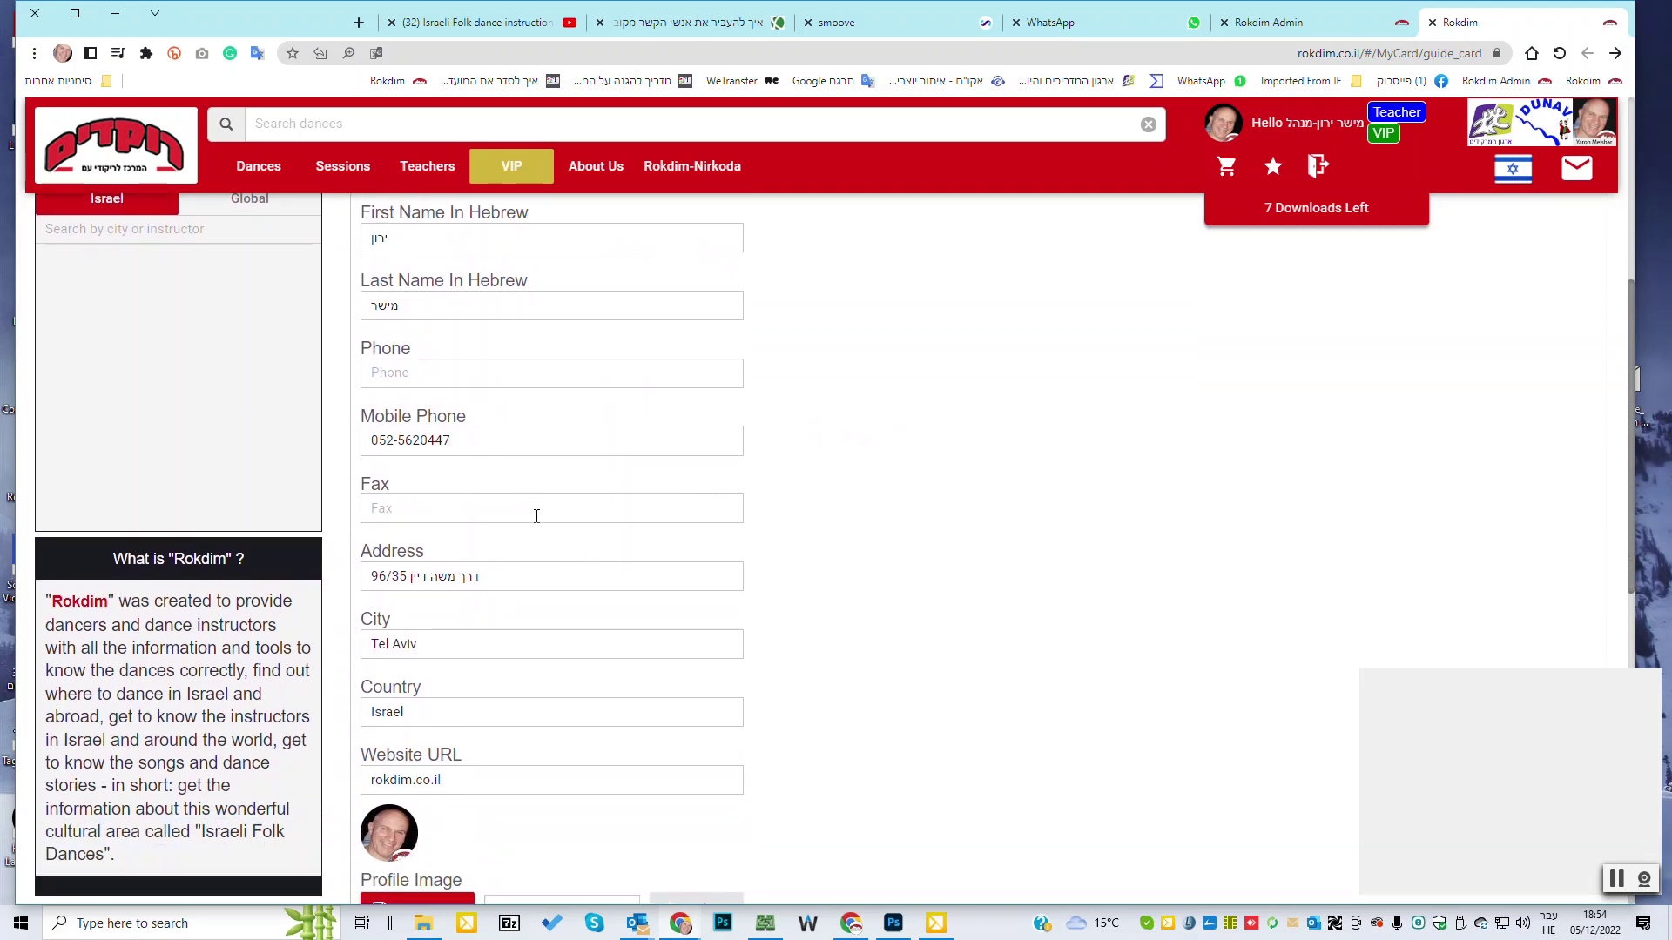
pyautogui.click(479, 581)
pyautogui.click(417, 646)
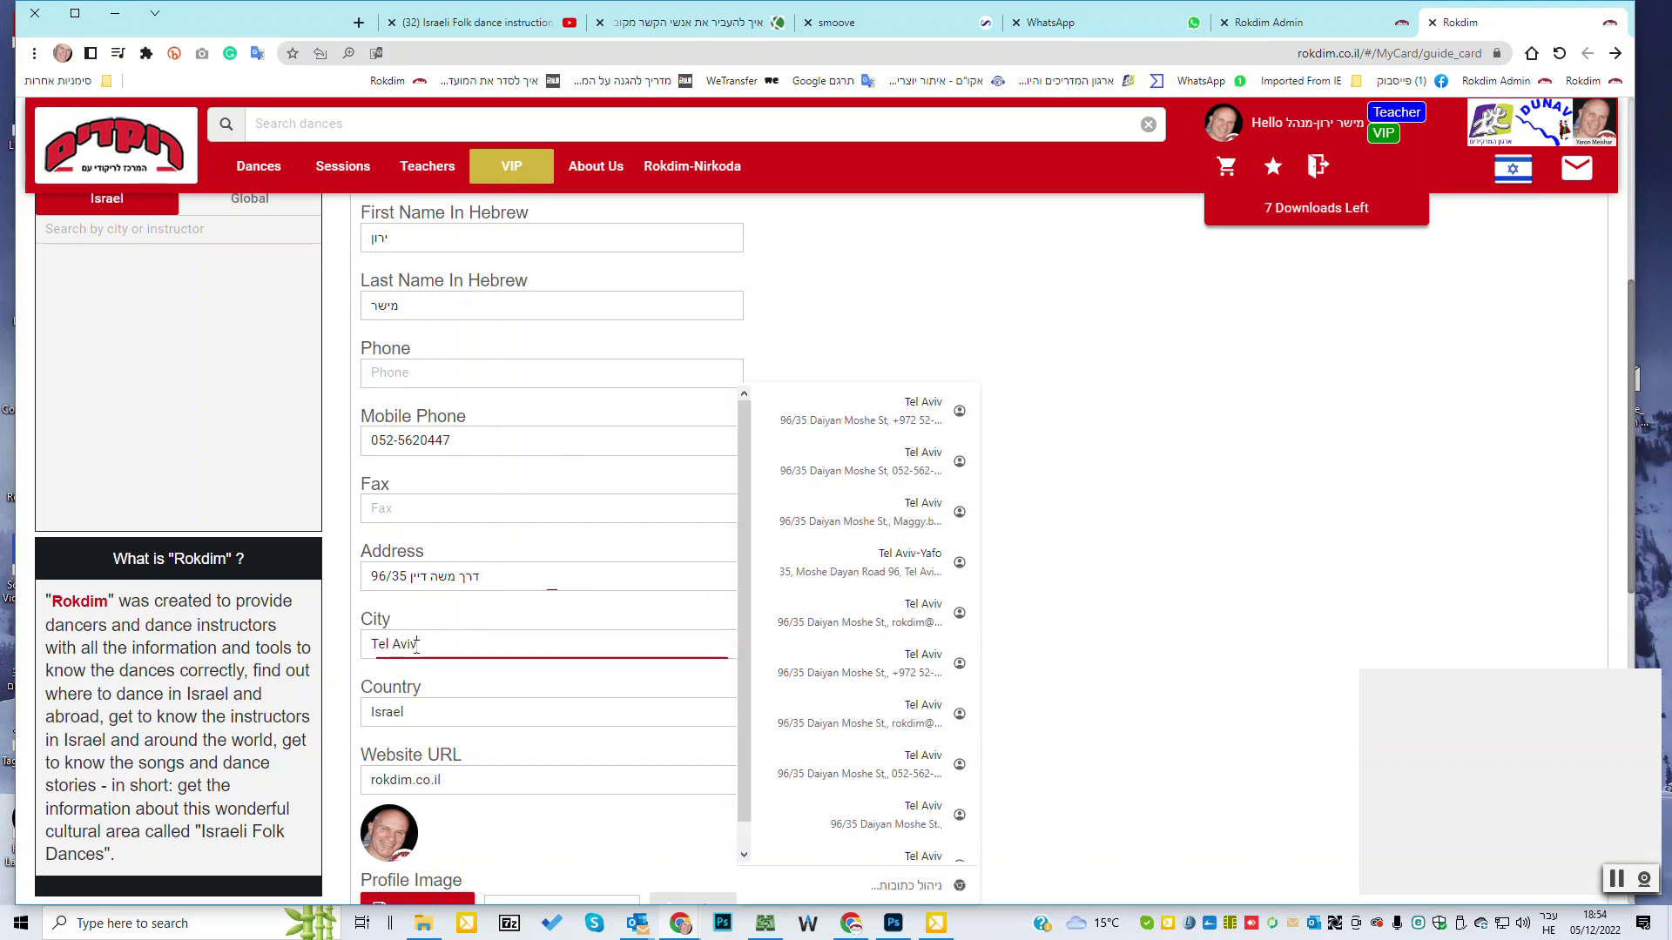
pyautogui.scroll(-1, 417, 647)
pyautogui.scroll(-2, 504, 664)
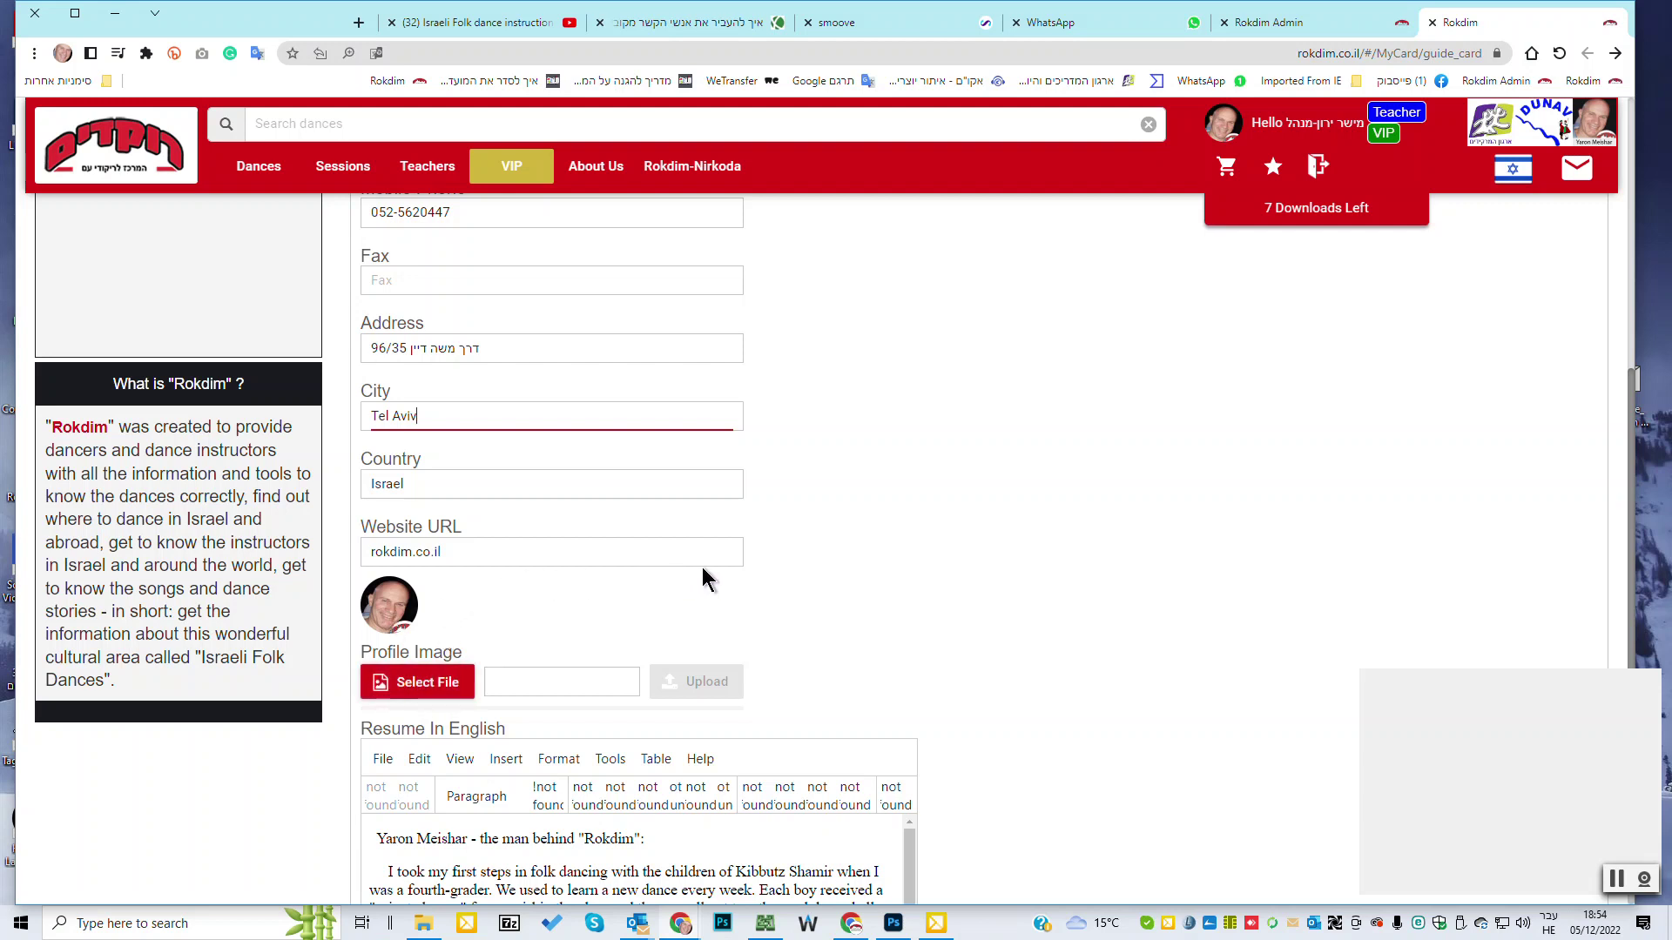
pyautogui.scroll(1, 871, 581)
pyautogui.scroll(7, 918, 578)
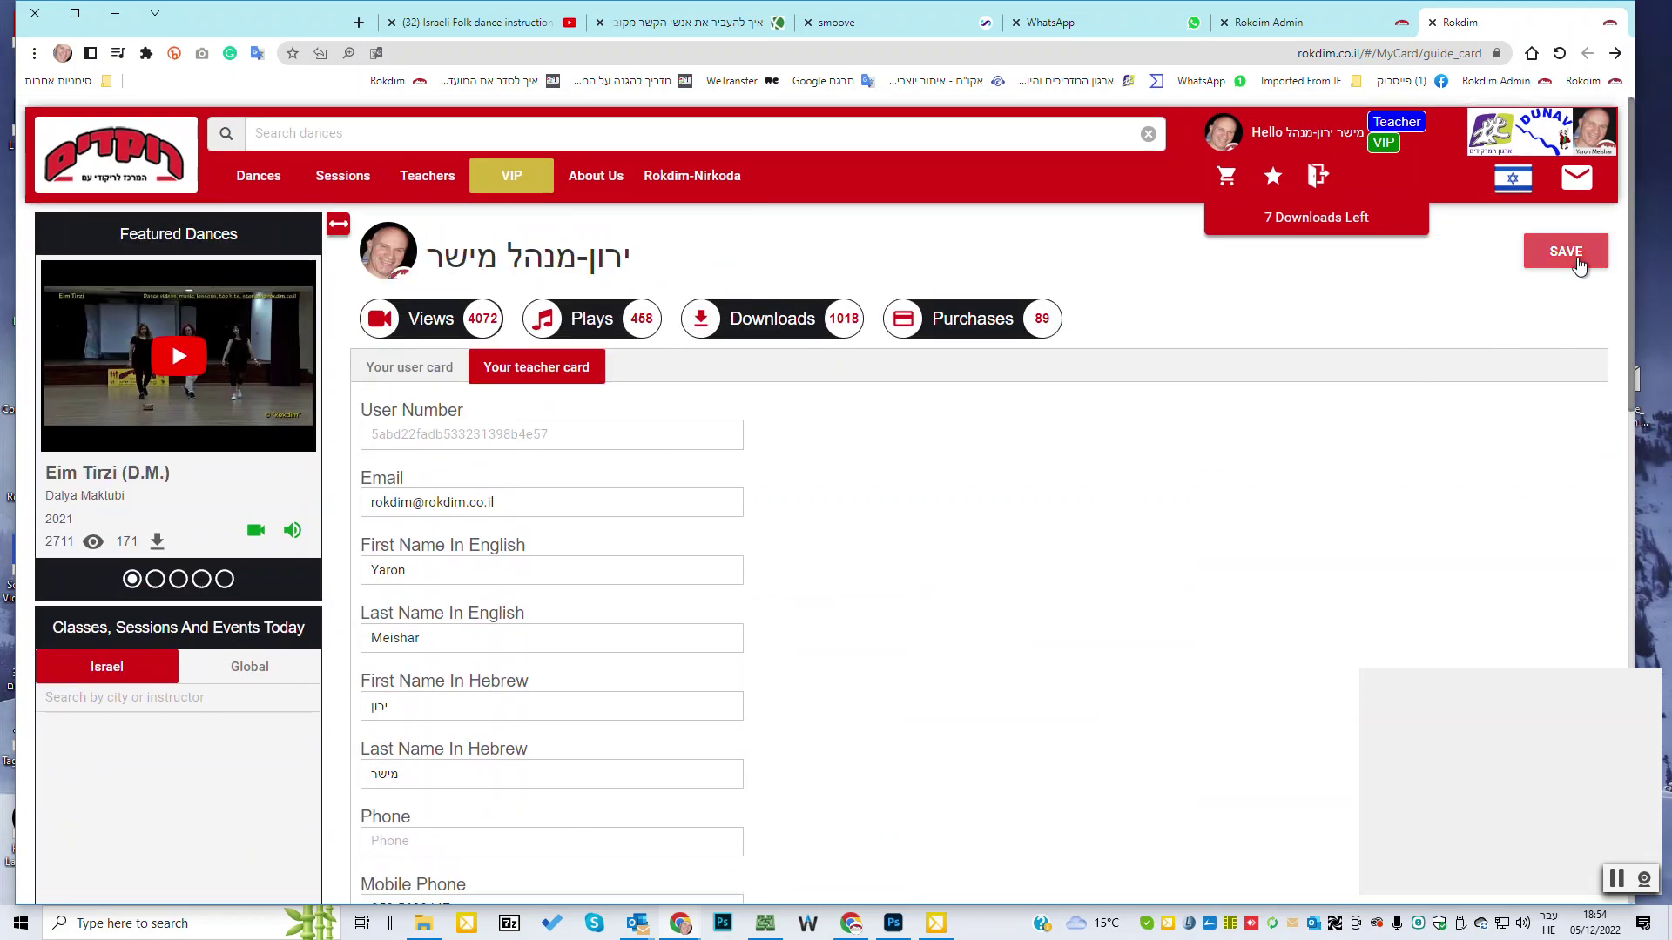
# Step: Save the edited teacher card with Tel Aviv as the city
pyautogui.click(1576, 261)
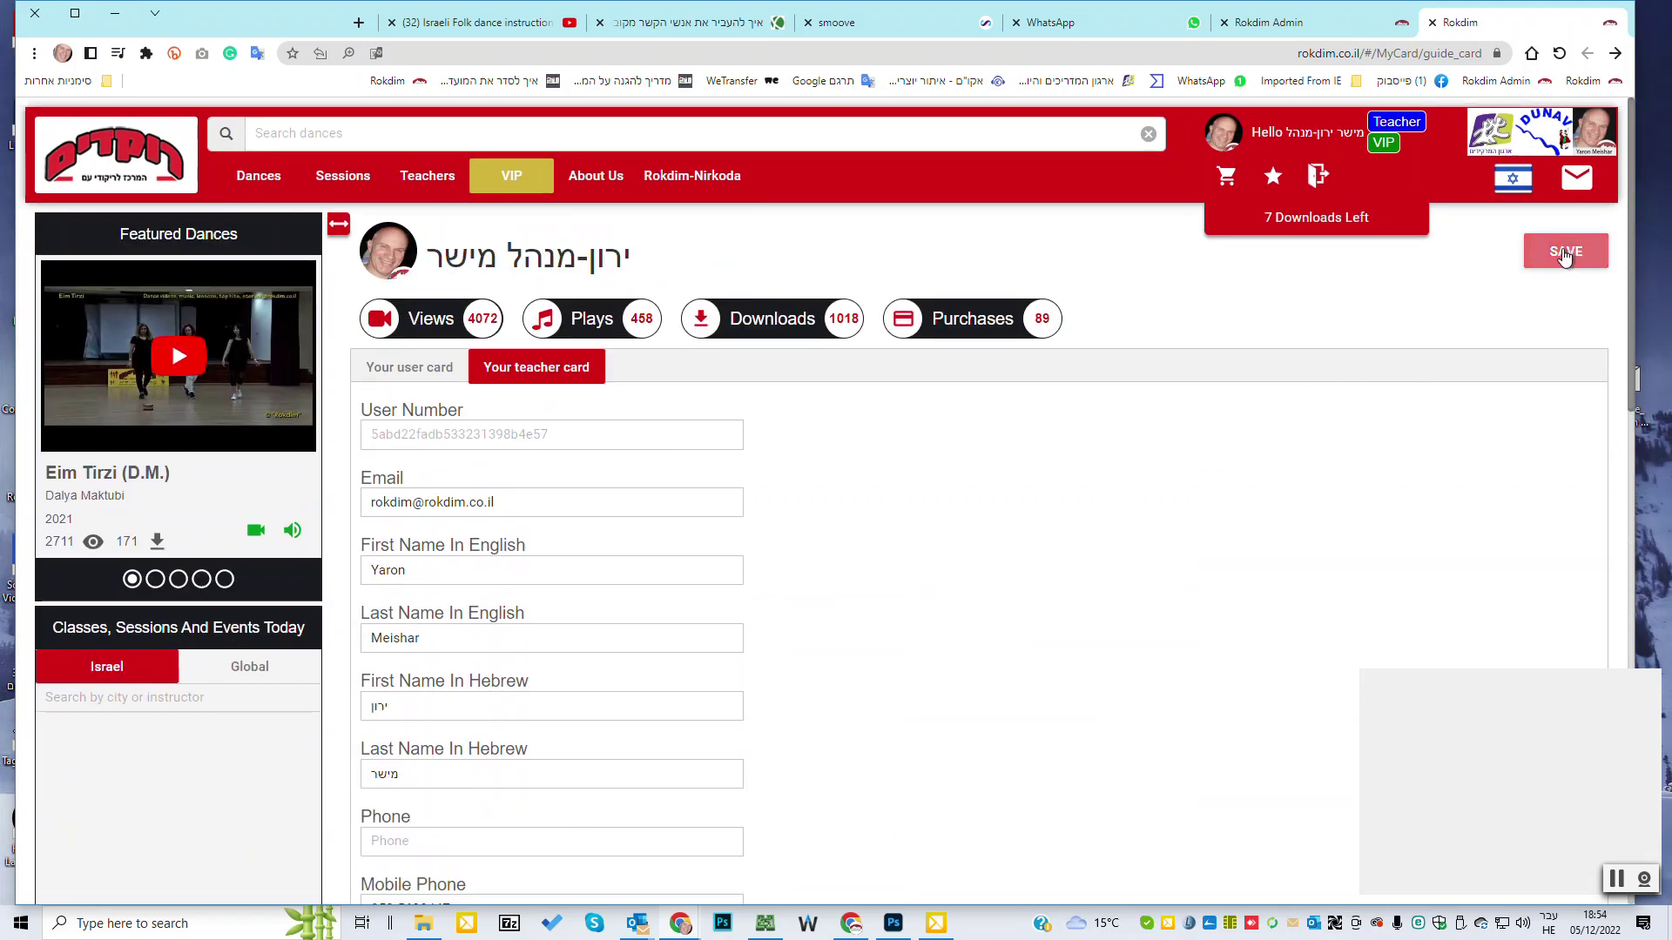